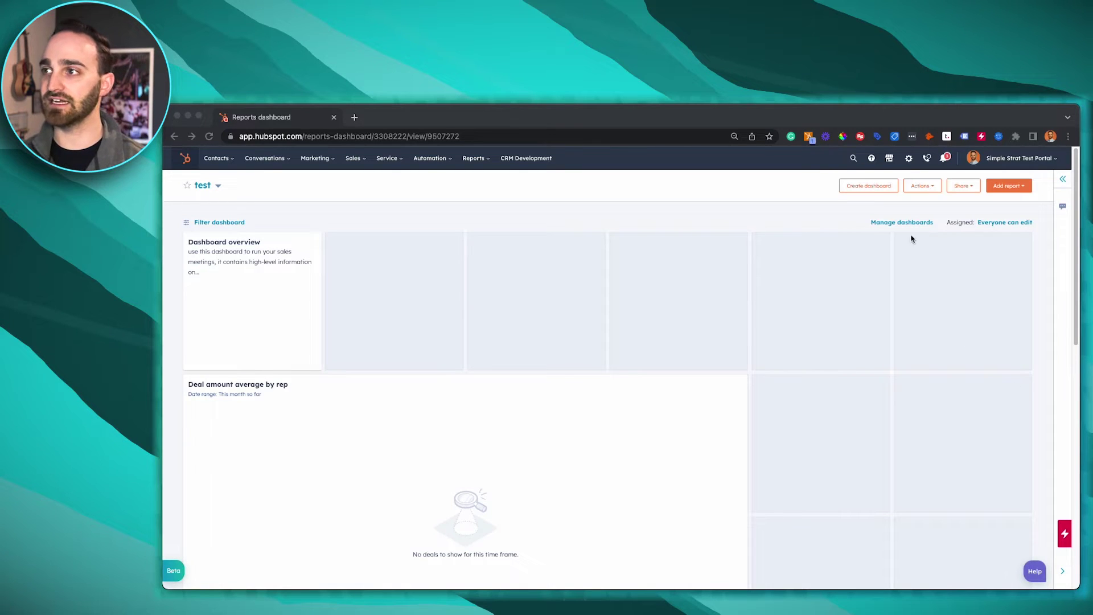
# - Leave the reports dashboard and open Settings from the top-bar gear icon
pyautogui.click(908, 159)
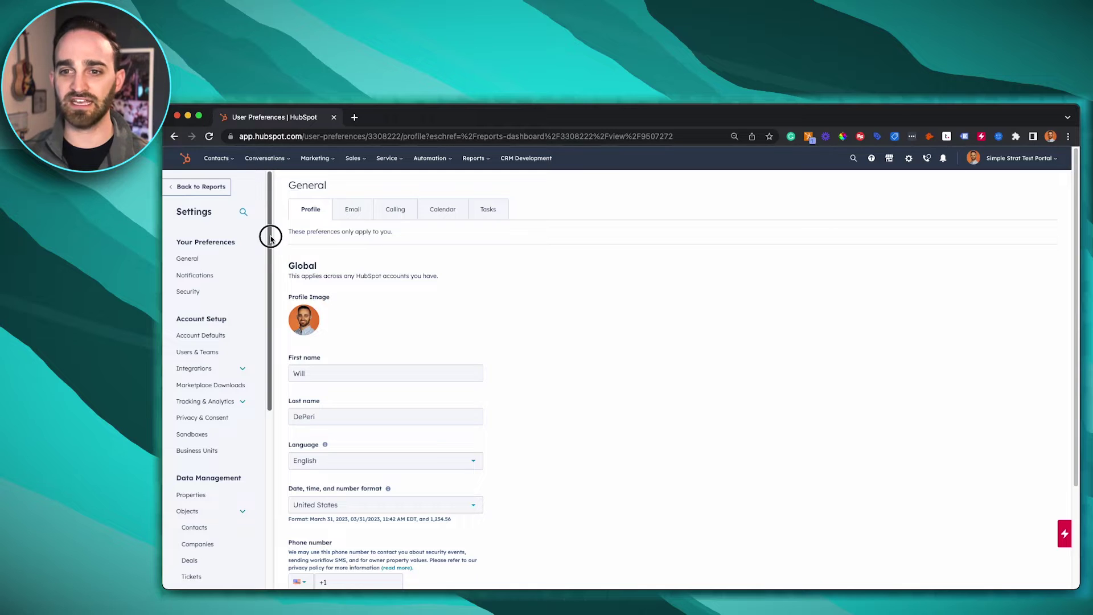
# - Scroll the settings sidebar and open the Objects > Quotes settings
pyautogui.moveTo(270, 238); pyautogui.dragTo(258, 342)
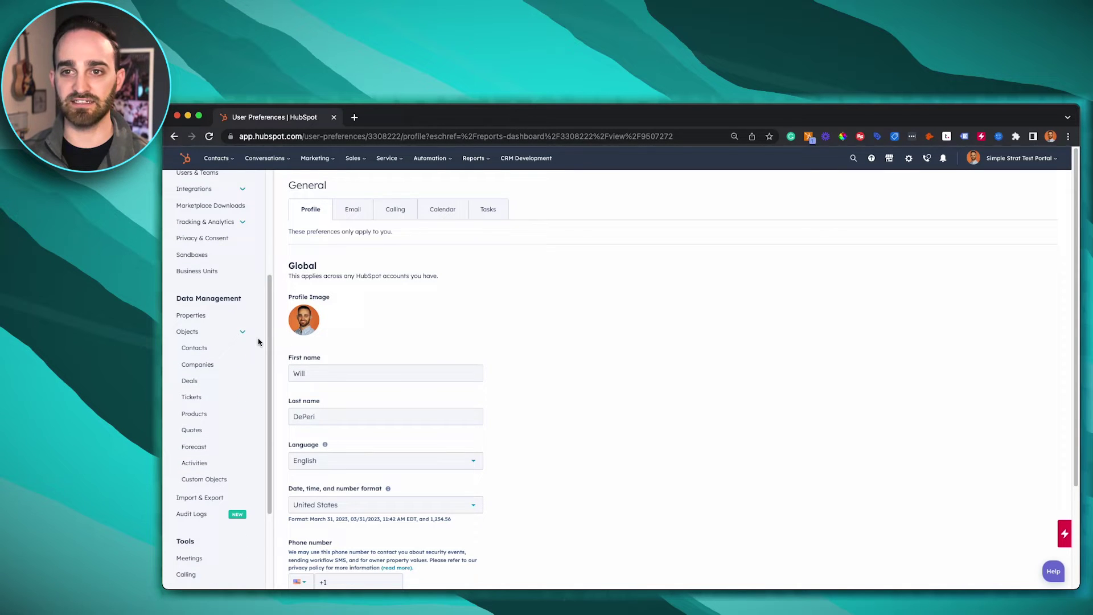
pyautogui.click(245, 338)
pyautogui.click(244, 355)
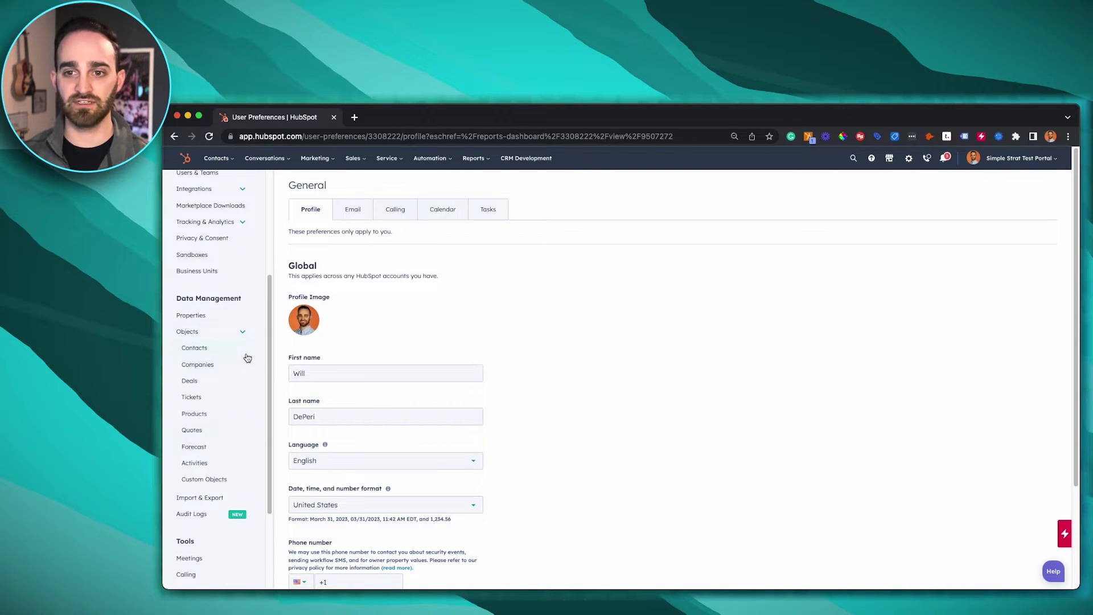
pyautogui.click(194, 431)
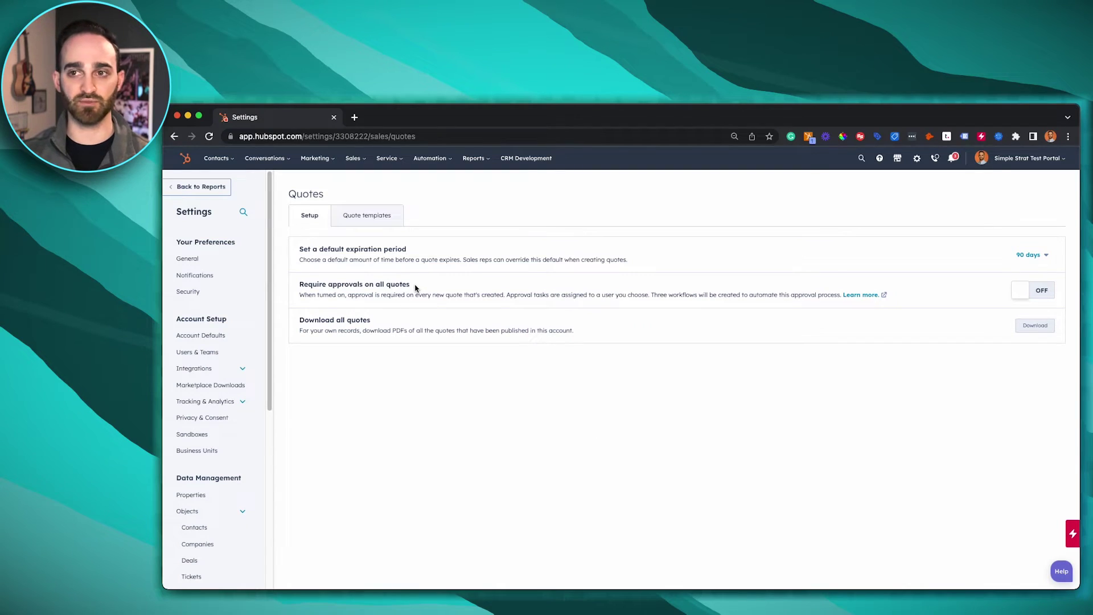
# - Try the Require approvals toggle, then dismiss its prompt so approvals stay off
pyautogui.click(1041, 291)
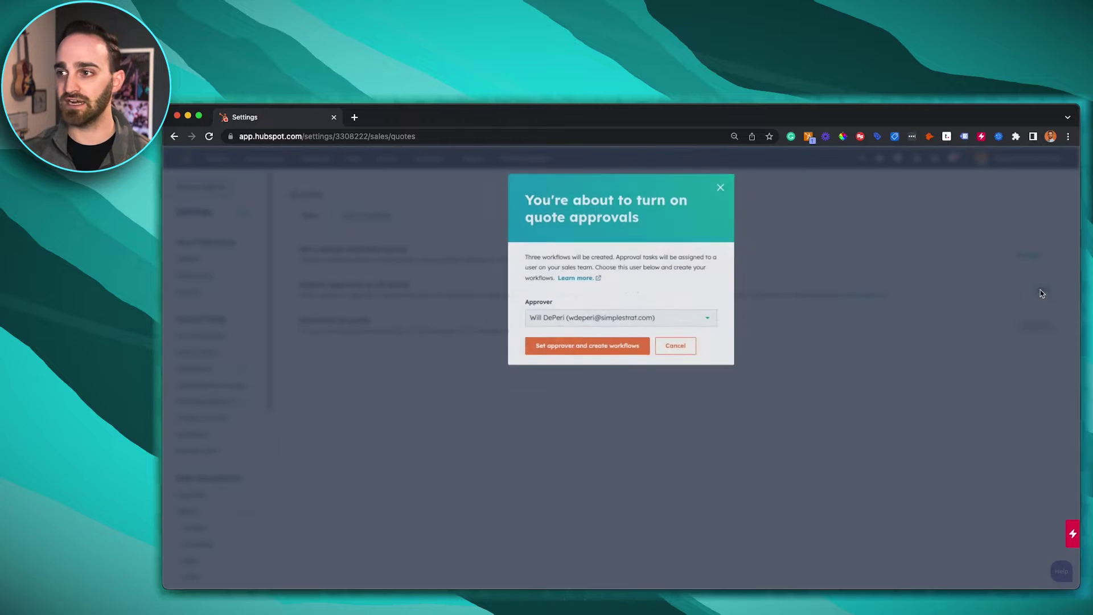
pyautogui.click(688, 320)
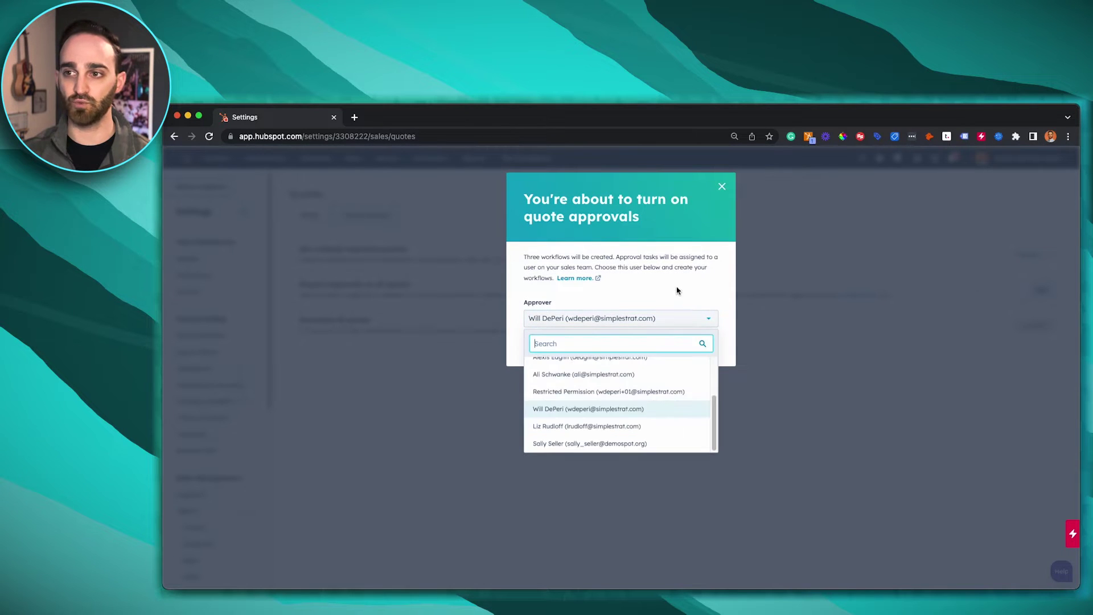
pyautogui.click(788, 458)
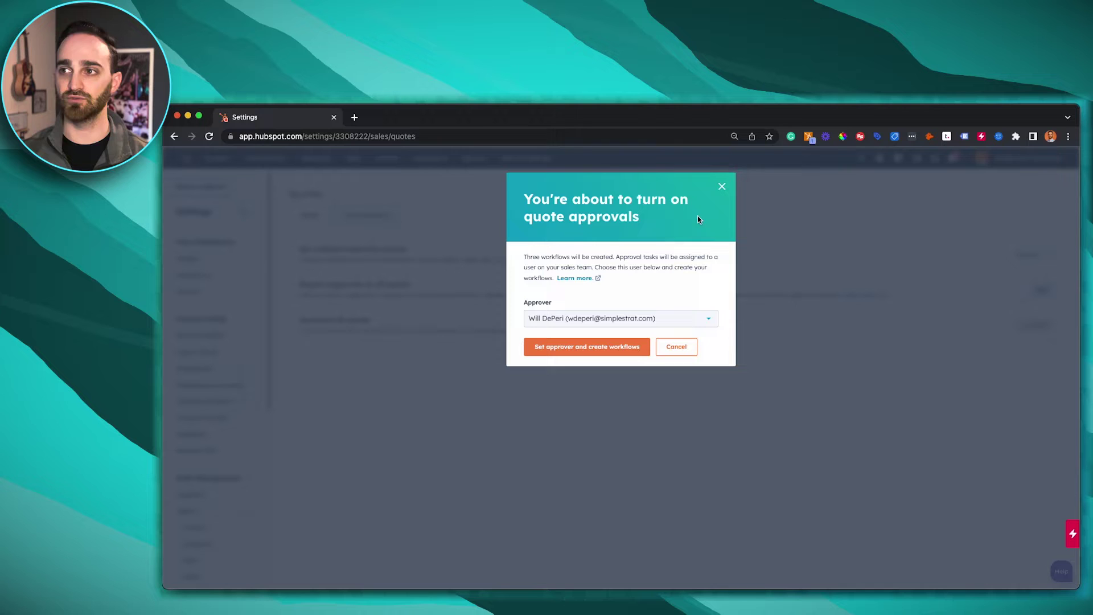
pyautogui.click(721, 188)
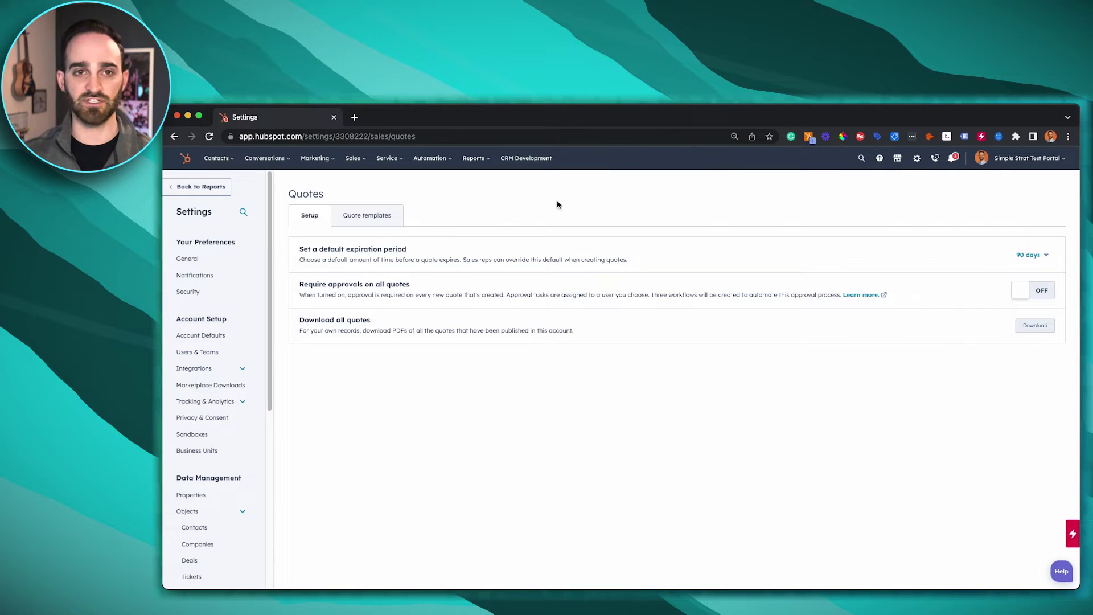
# - On the Quote templates list, start customizing a new quote template
pyautogui.click(377, 222)
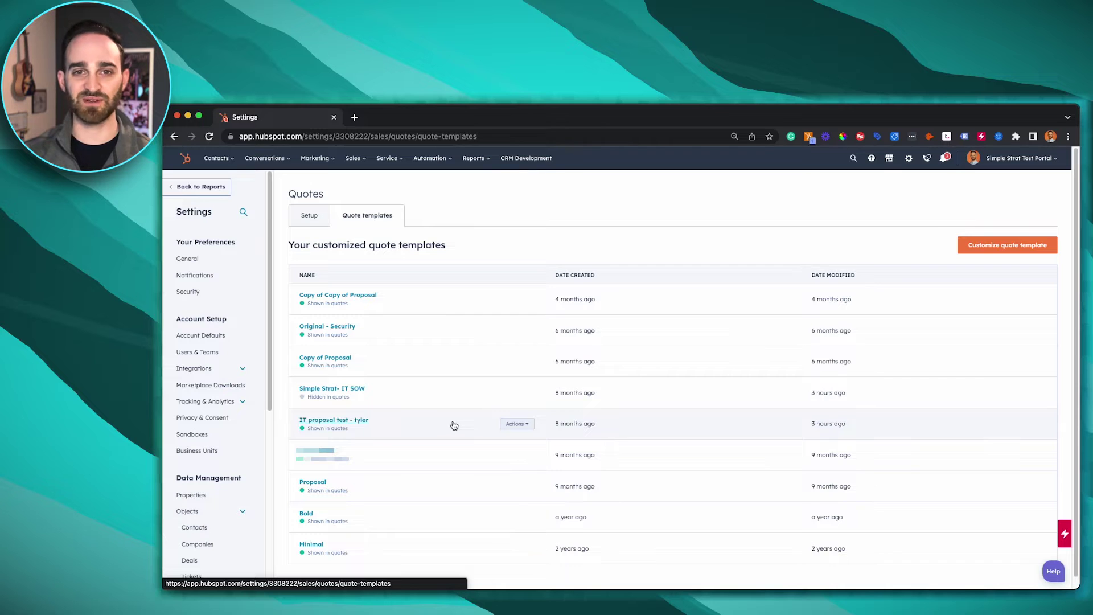
pyautogui.click(993, 246)
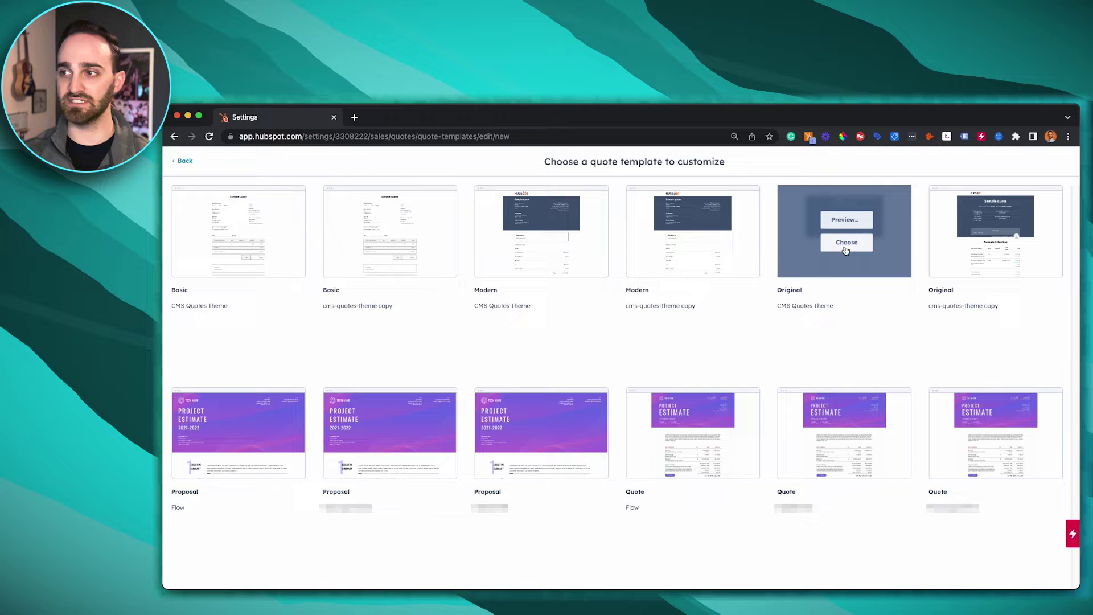
# - Choose the Original design with the CMS Quotes Theme as the template base
pyautogui.click(844, 247)
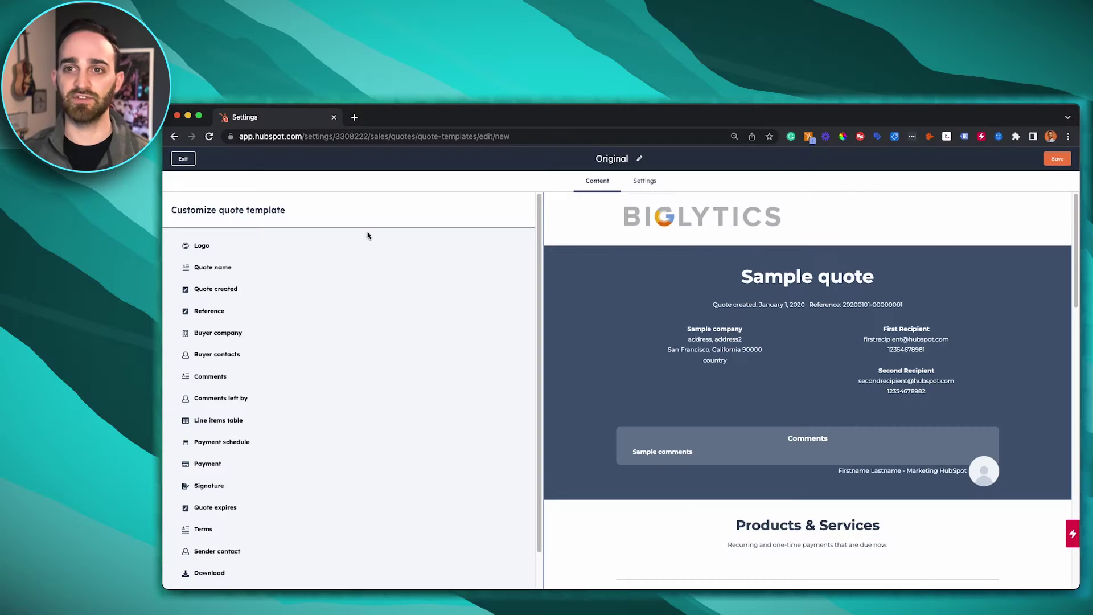
# - Override the default logo with the HubSpot Hacks image at width 300
pyautogui.click(256, 244)
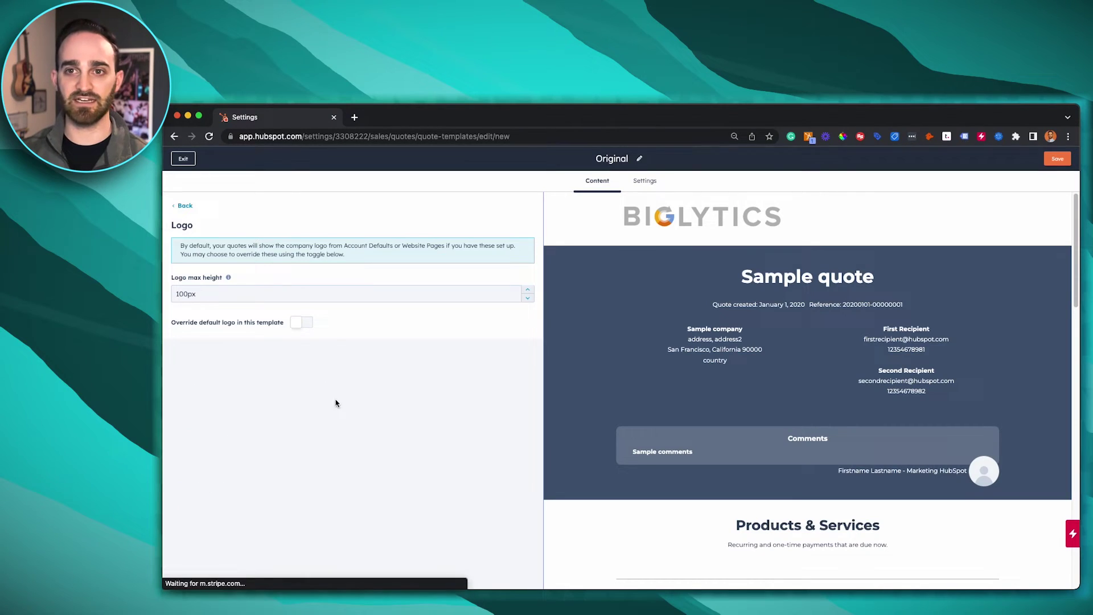
pyautogui.click(300, 322)
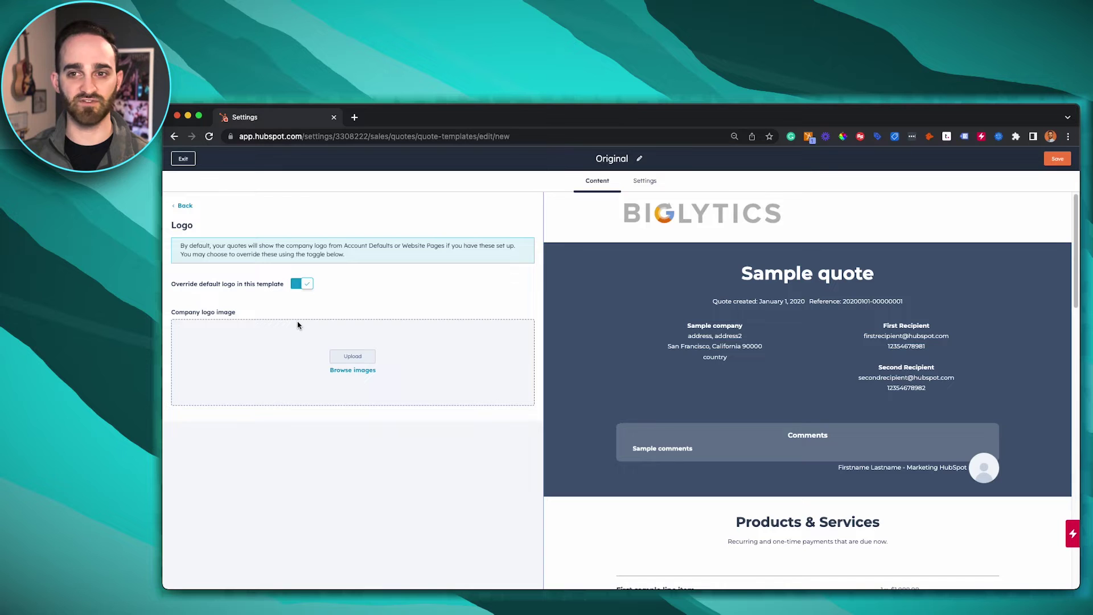
pyautogui.click(363, 376)
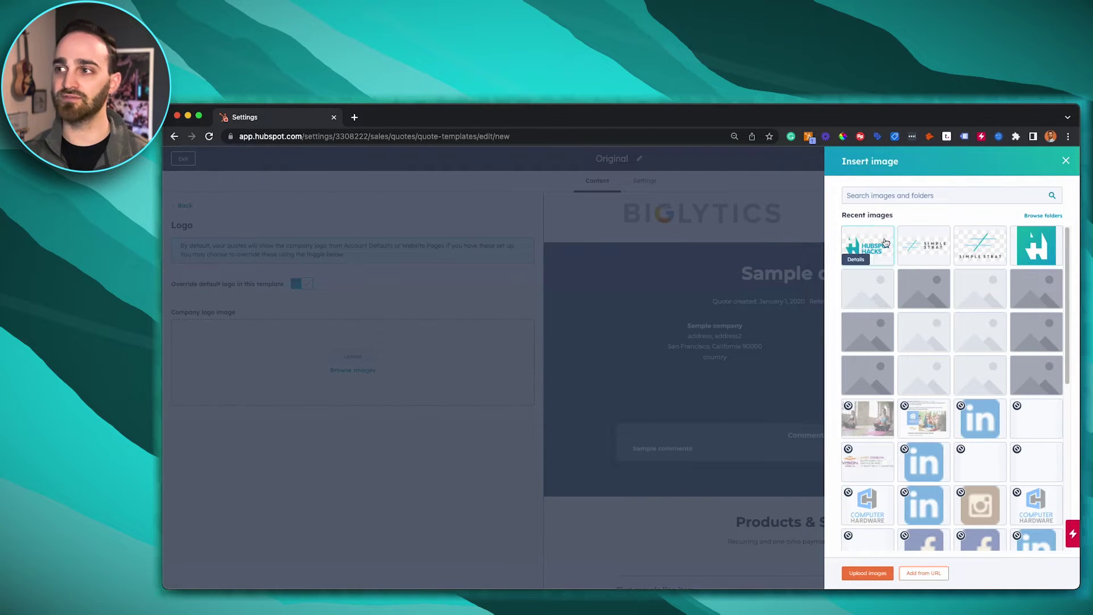
pyautogui.click(886, 242)
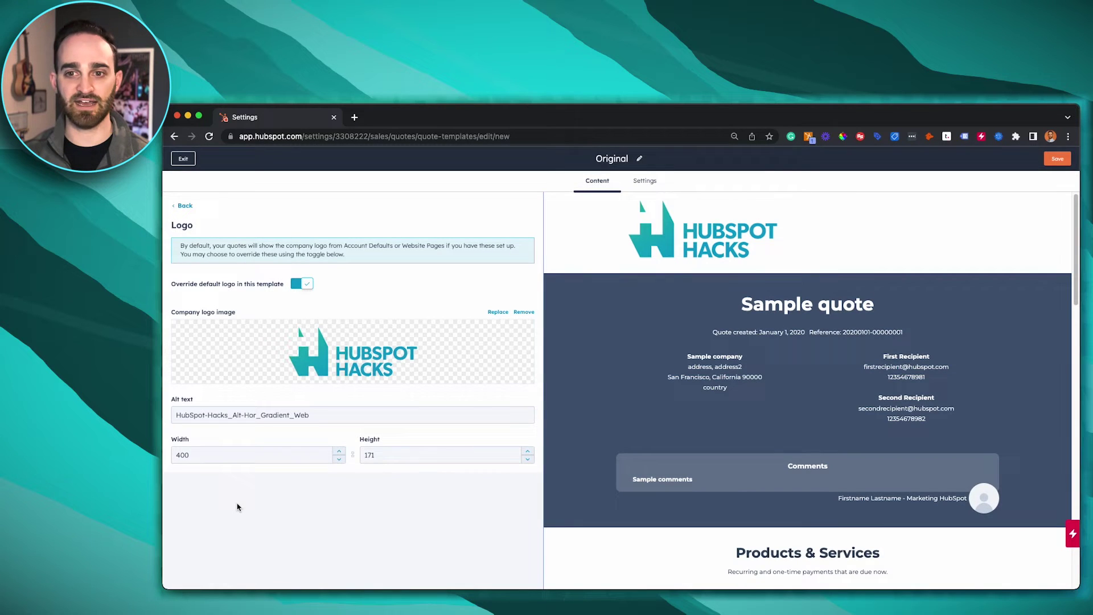
pyautogui.moveTo(197, 455); pyautogui.dragTo(122, 449)
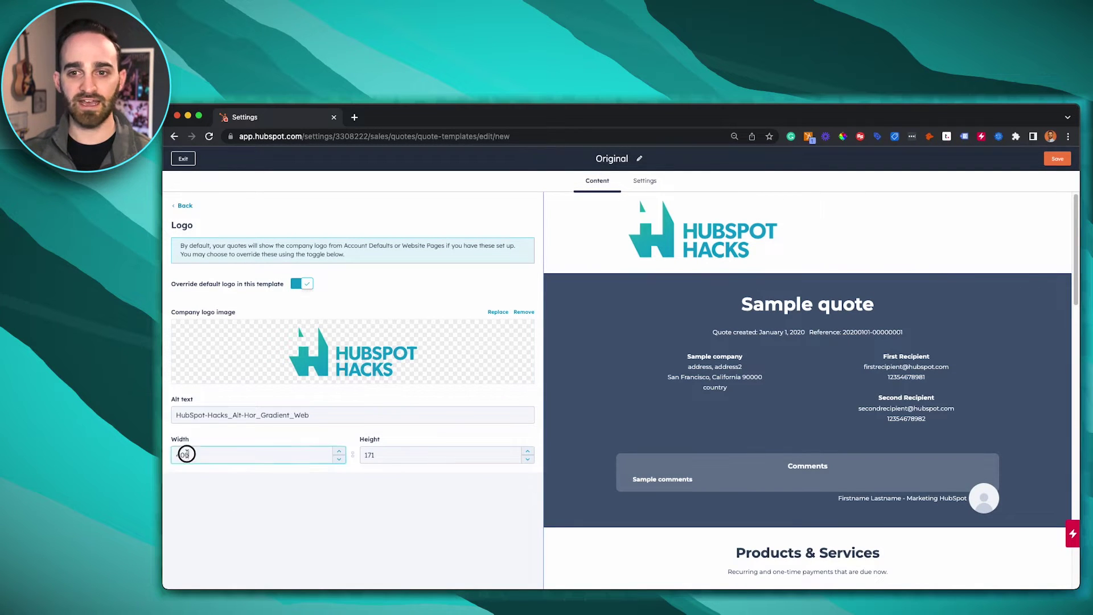
pyautogui.write('300')
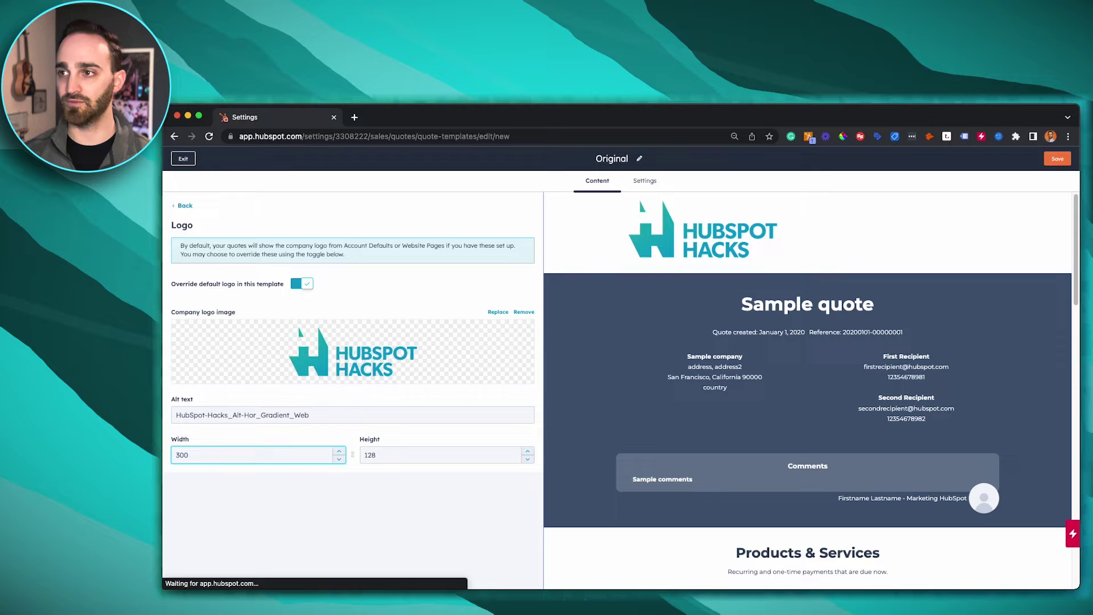
pyautogui.click(358, 514)
pyautogui.click(186, 206)
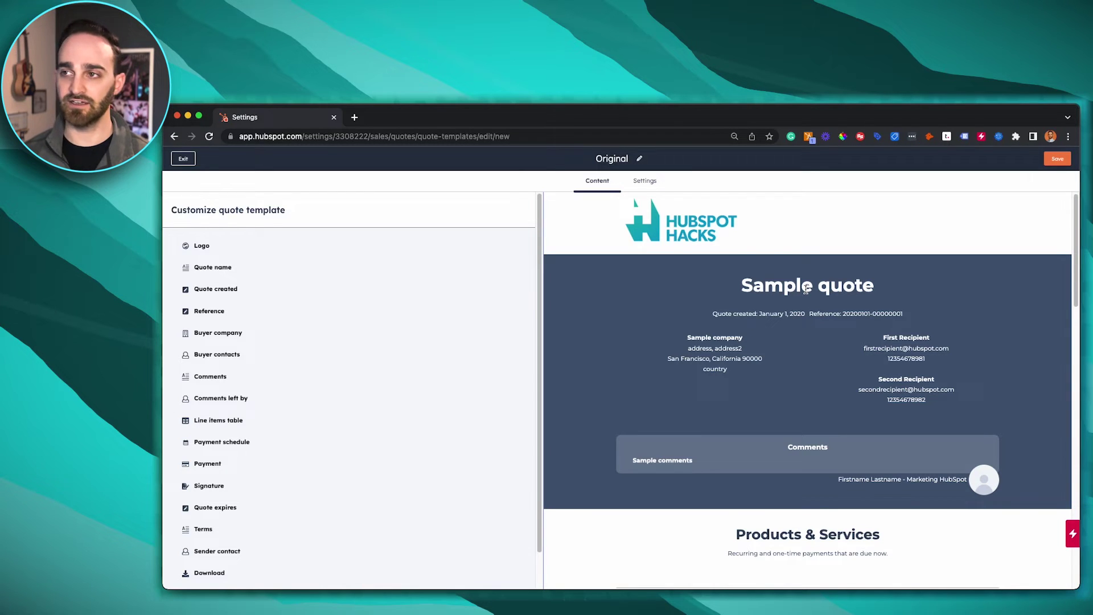
# - From the template's Settings tab, launch the CMS Quotes Theme in the theme editor
pyautogui.click(646, 181)
pyautogui.scroll(-1, 654, 362)
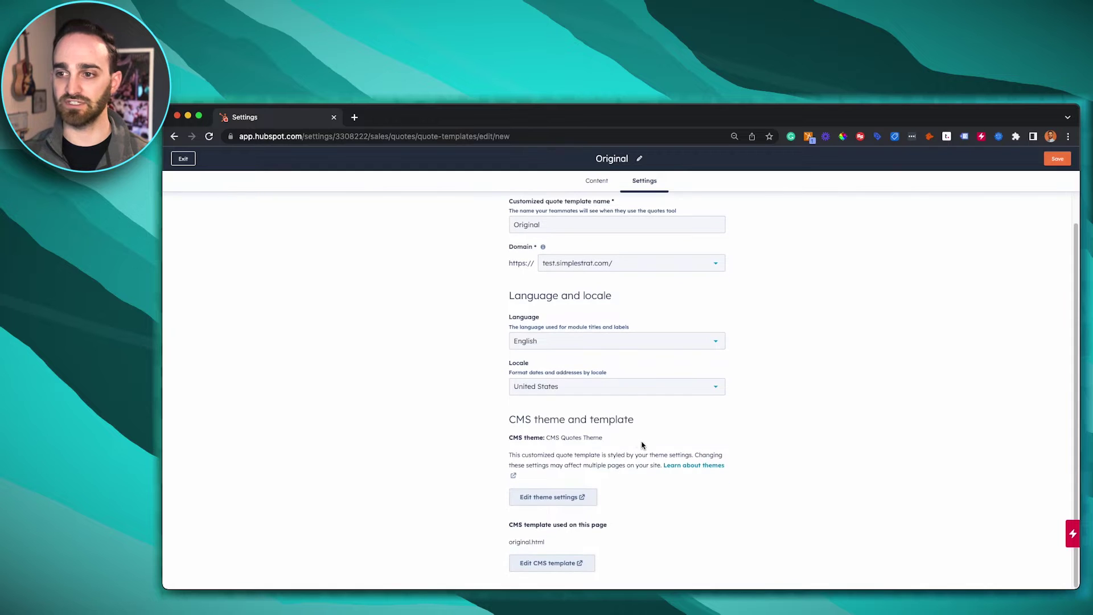
pyautogui.click(548, 497)
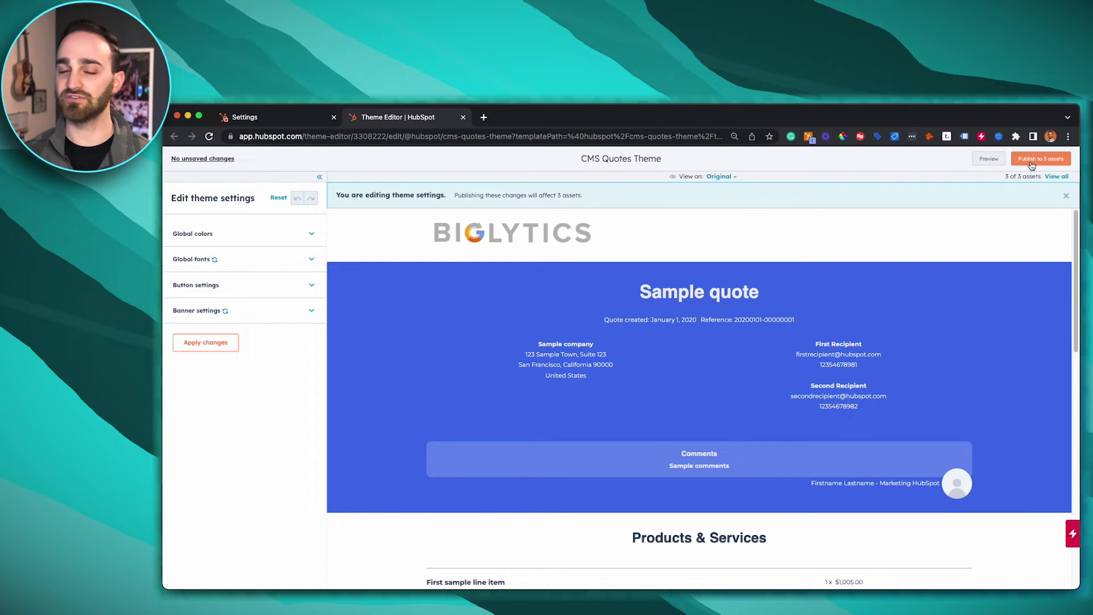
# - Set the theme's primary colour to navy 102d7b and primary font to Impact
pyautogui.click(288, 238)
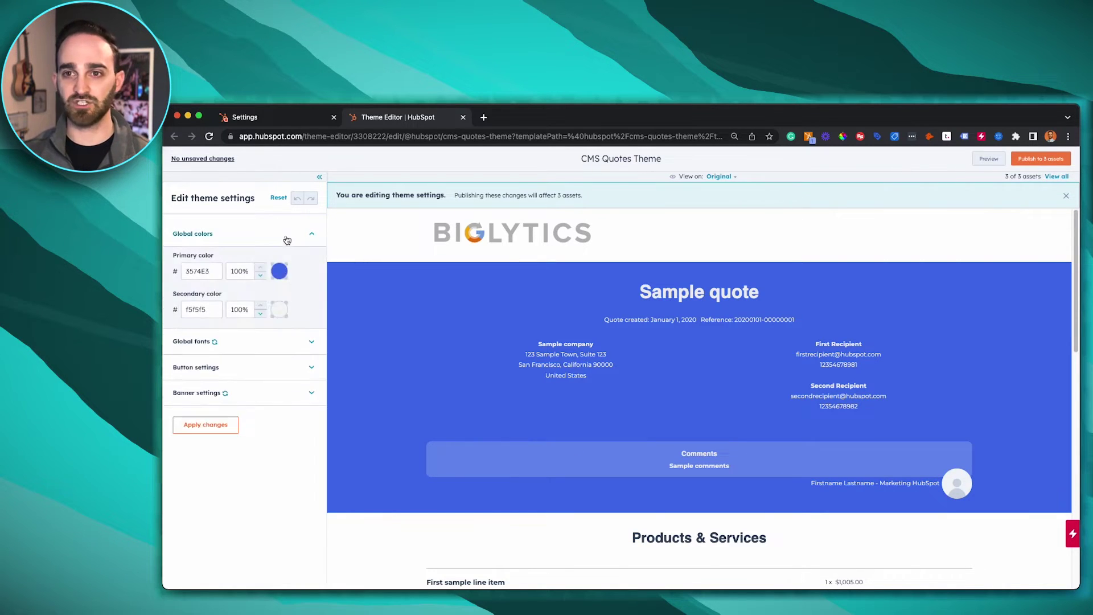
pyautogui.click(279, 272)
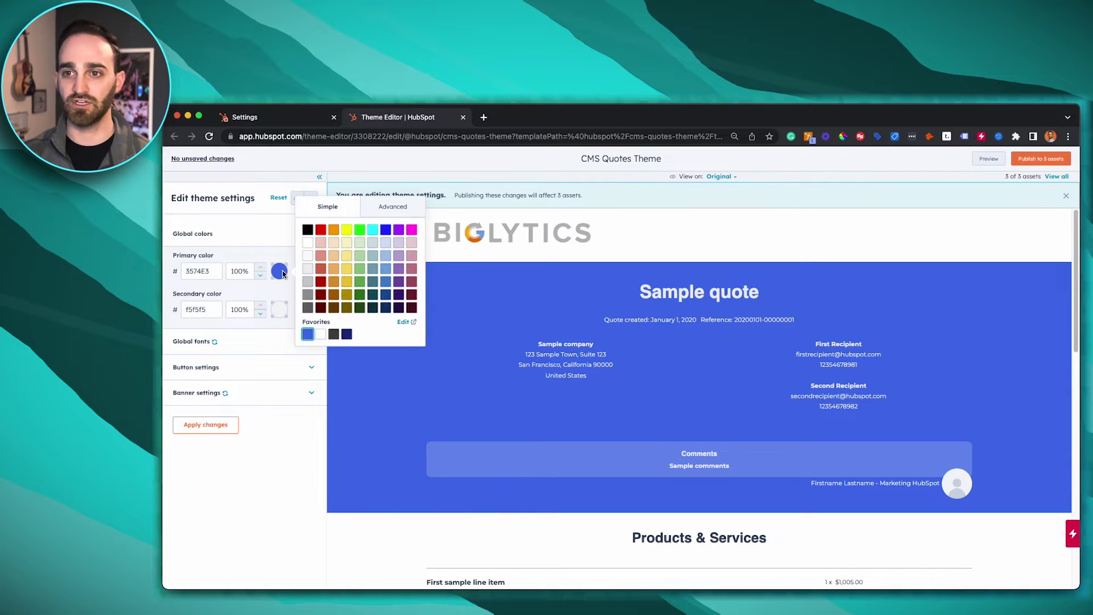
pyautogui.click(346, 334)
pyautogui.click(290, 506)
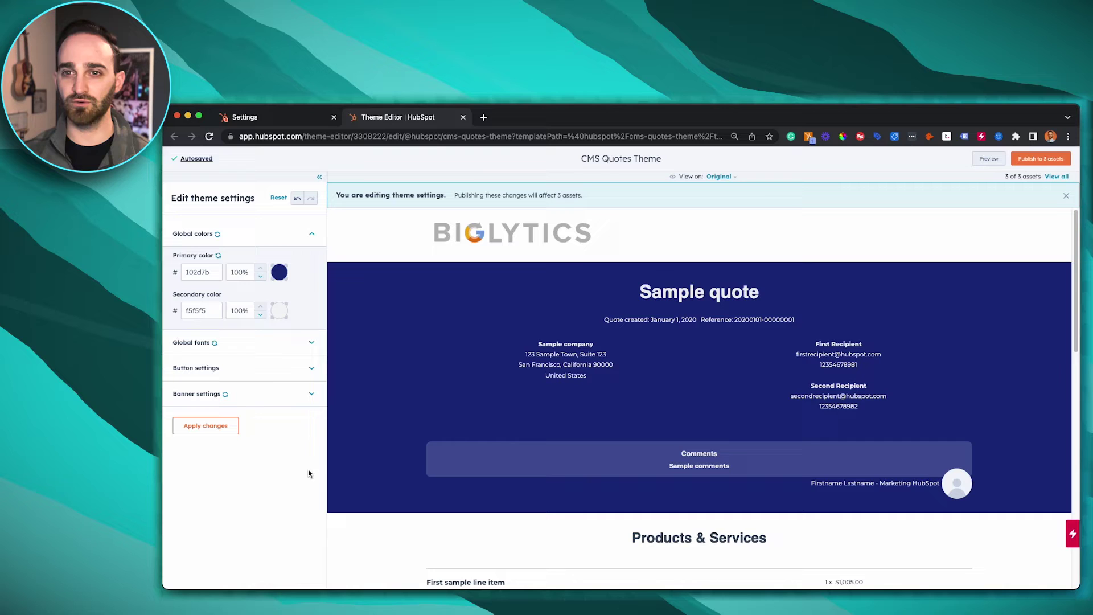
pyautogui.click(281, 347)
pyautogui.click(232, 382)
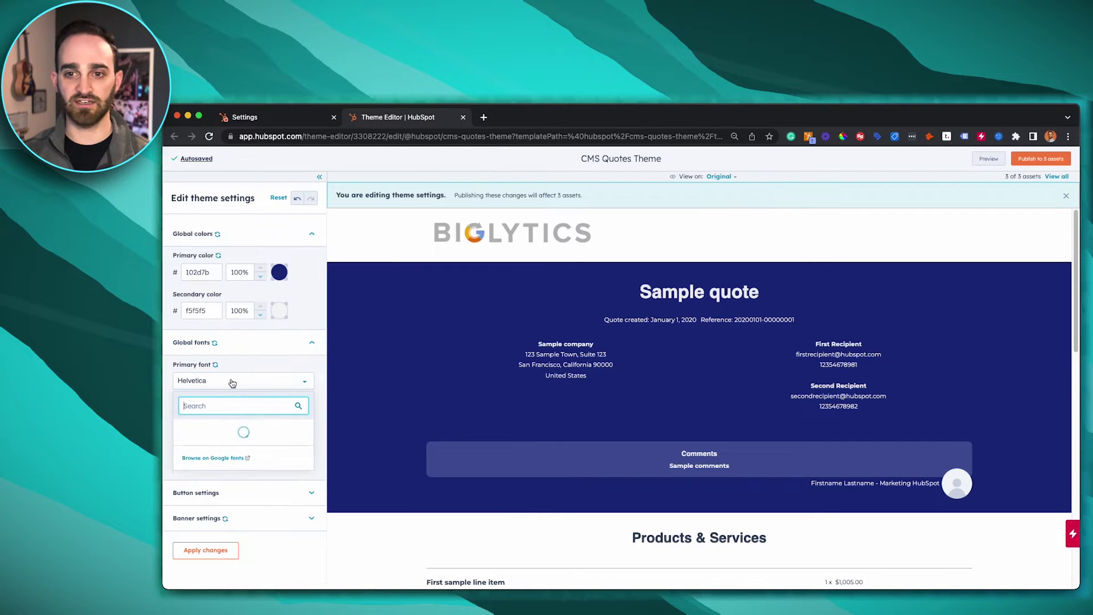
pyautogui.scroll(-1, 238, 535)
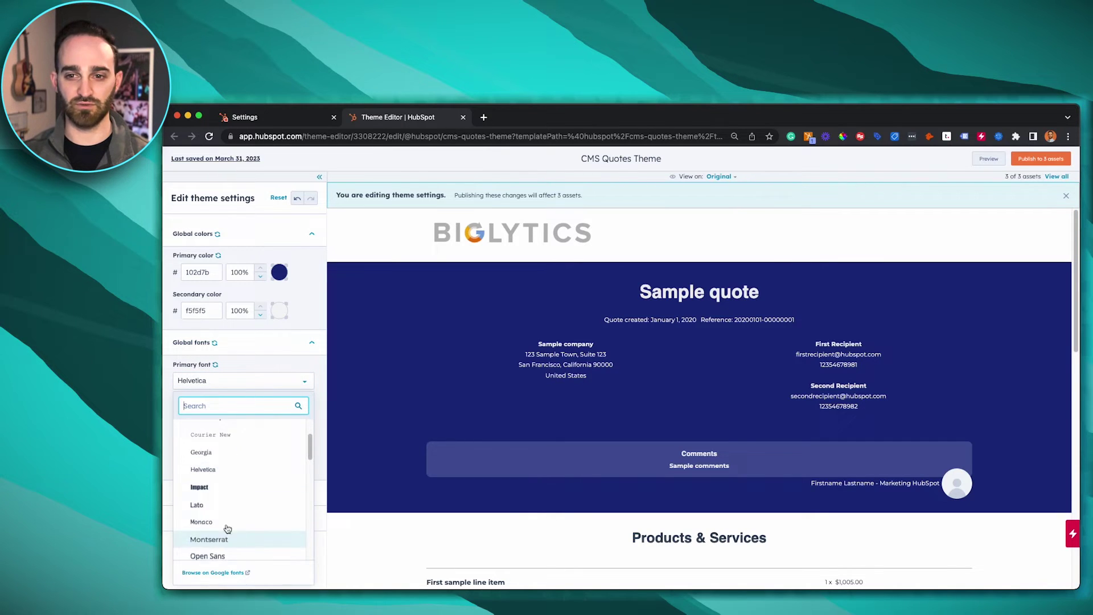
pyautogui.click(225, 532)
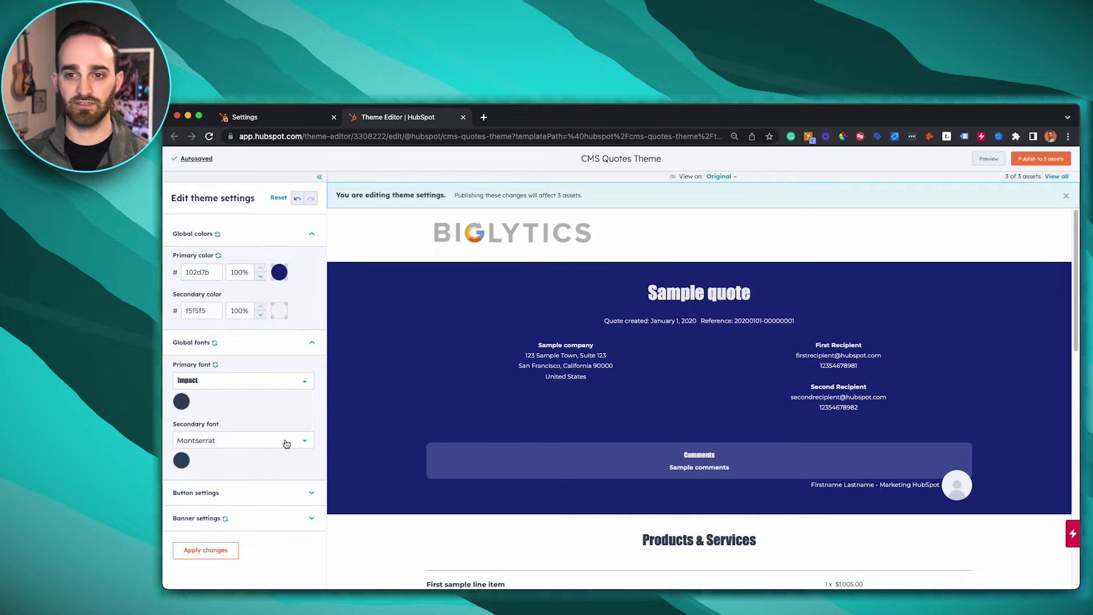
# - Set button background to green 93C47D and banner font colour to FFF2CC
pyautogui.click(276, 491)
pyautogui.scroll(-2, 302, 501)
pyautogui.scroll(-5, 563, 501)
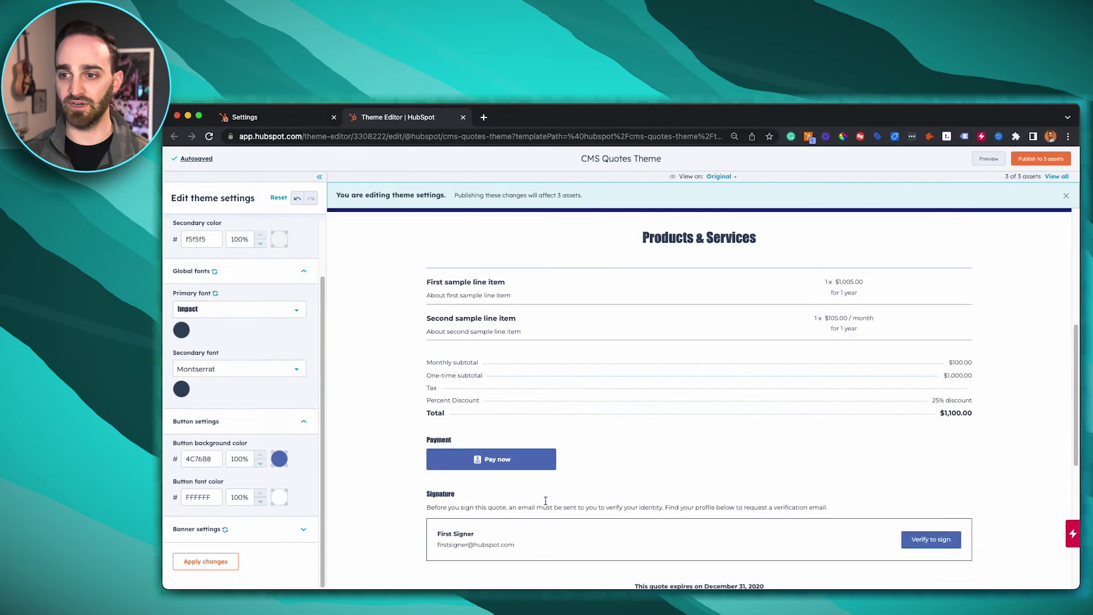
pyautogui.scroll(-1, 545, 500)
pyautogui.click(279, 459)
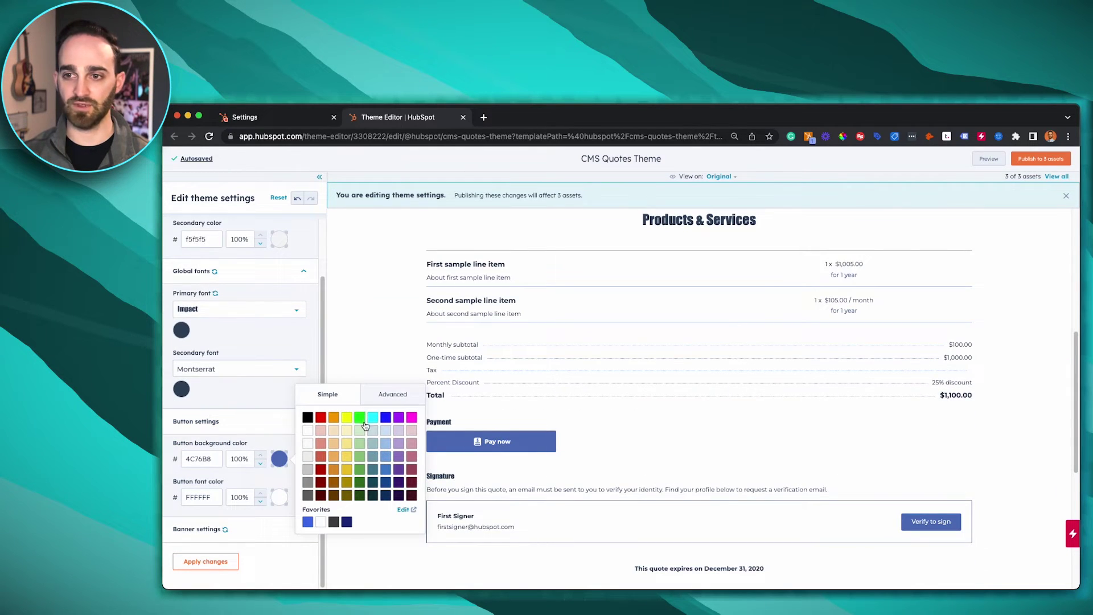
pyautogui.click(359, 457)
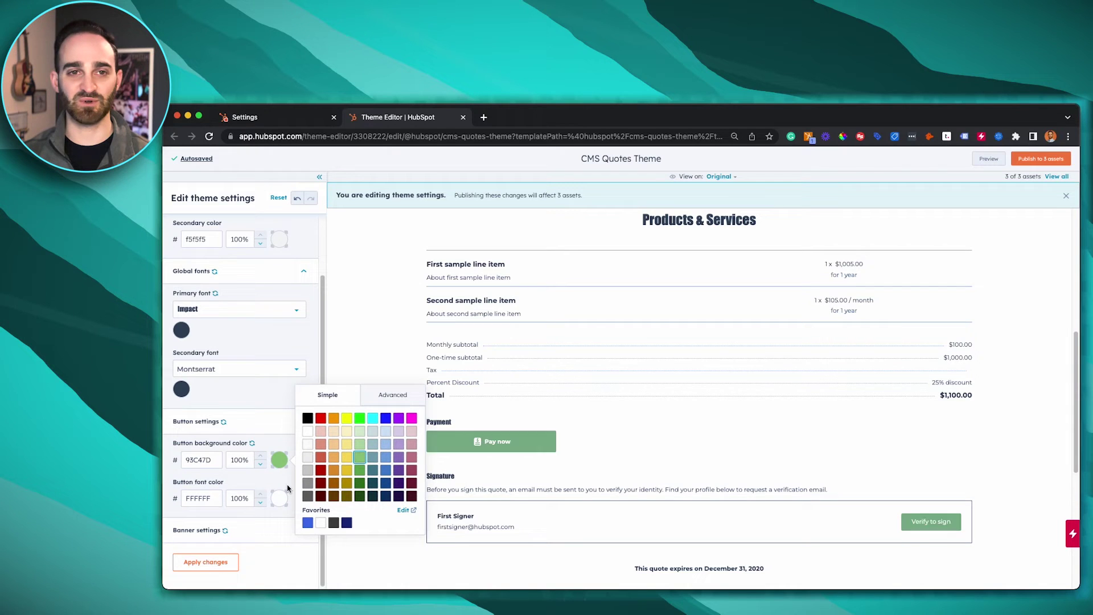
pyautogui.click(302, 531)
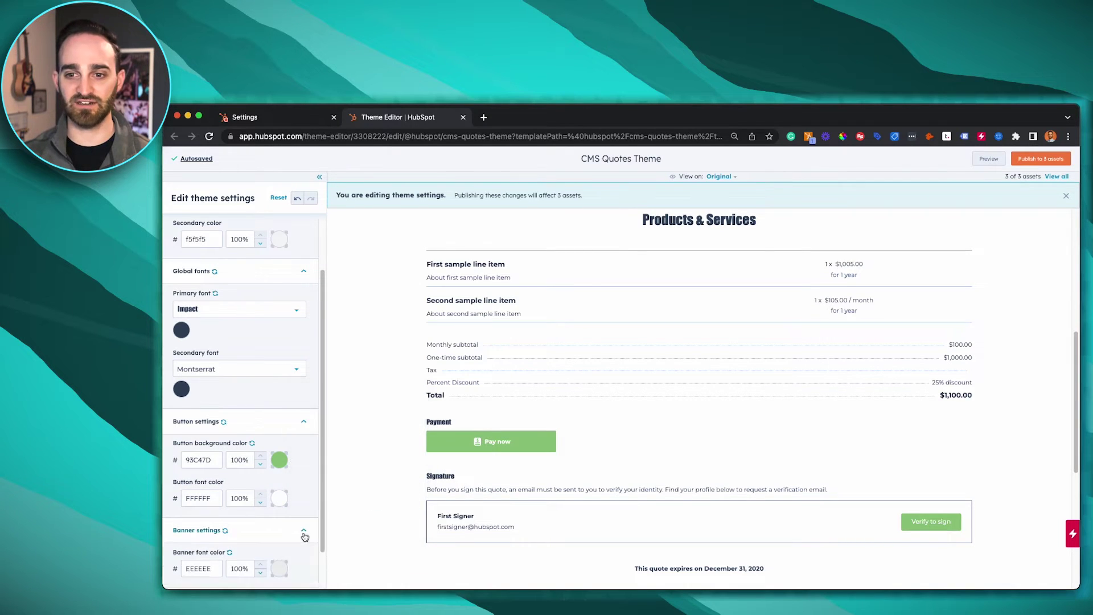
pyautogui.scroll(-2, 303, 535)
pyautogui.click(280, 522)
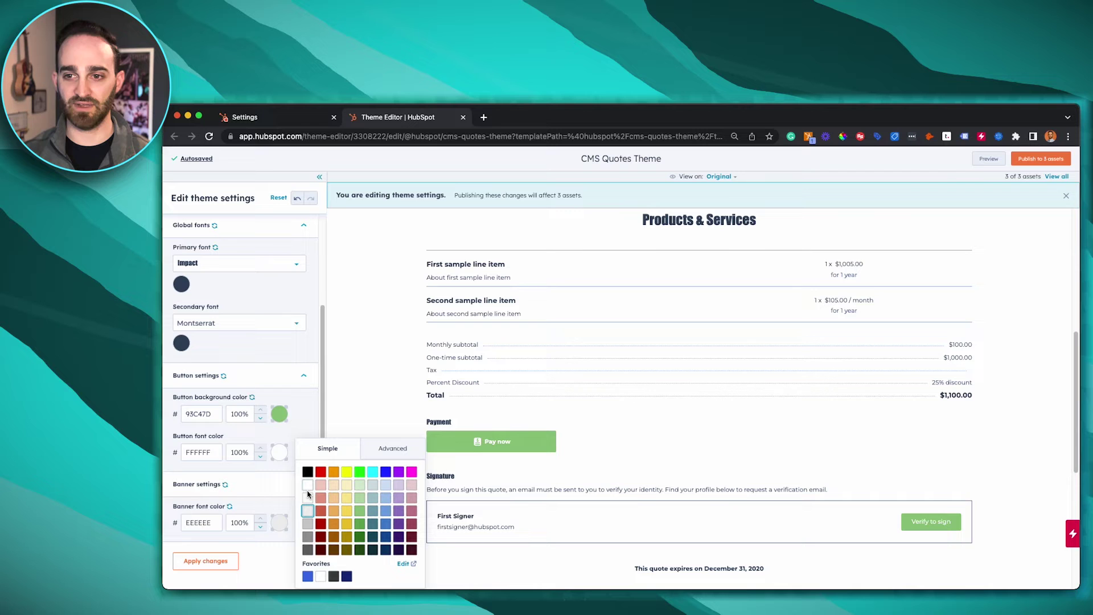
pyautogui.click(346, 484)
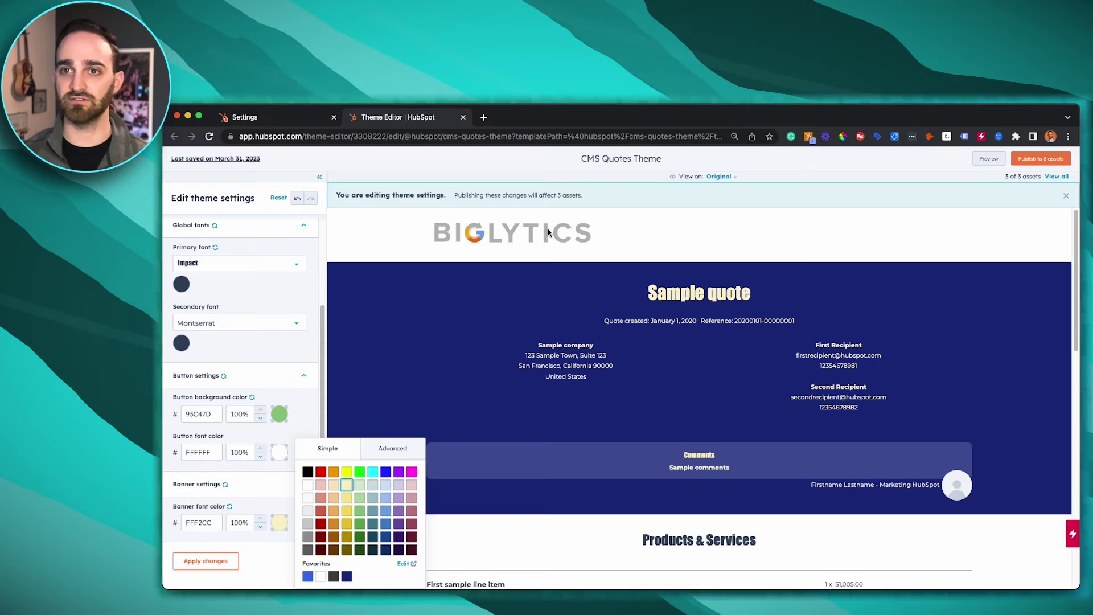
# - In the template's Content tab, hide the Reference, Comments left by and Comments modules
pyautogui.click(289, 122)
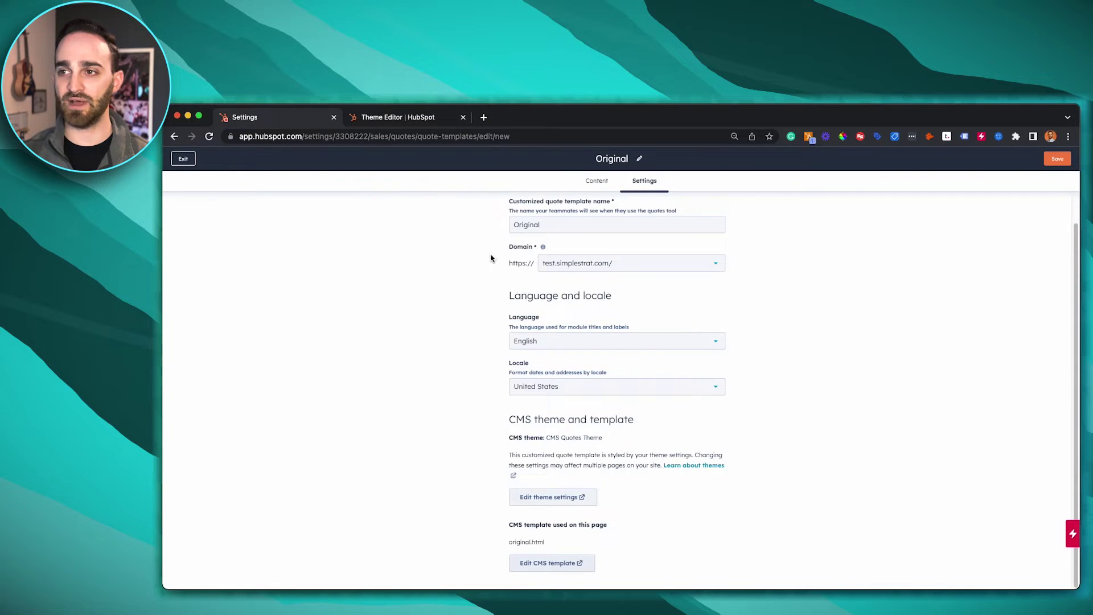
pyautogui.click(595, 182)
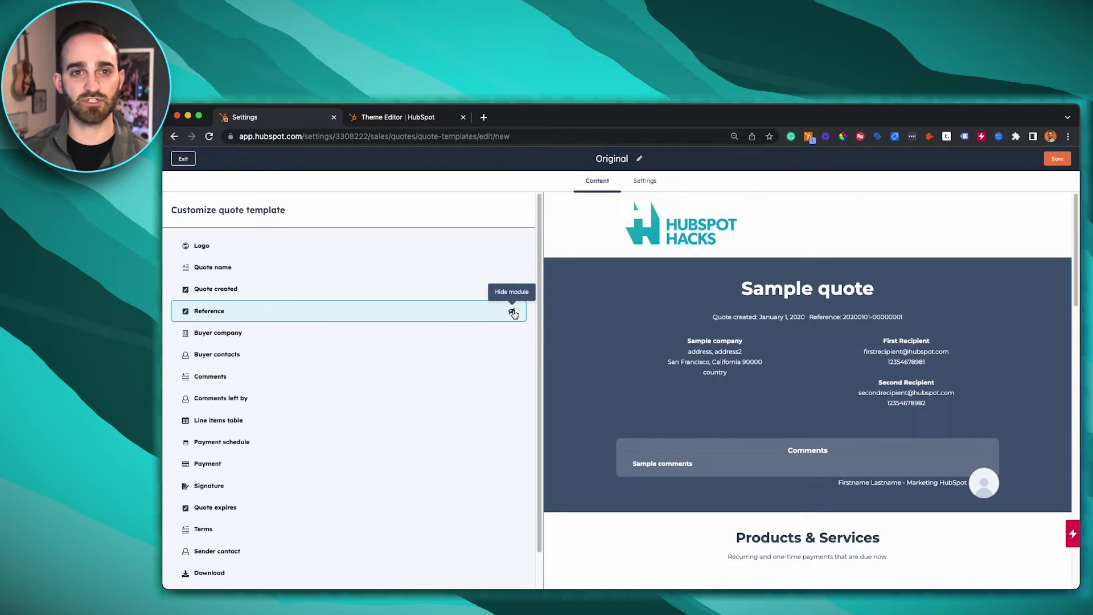
pyautogui.click(512, 312)
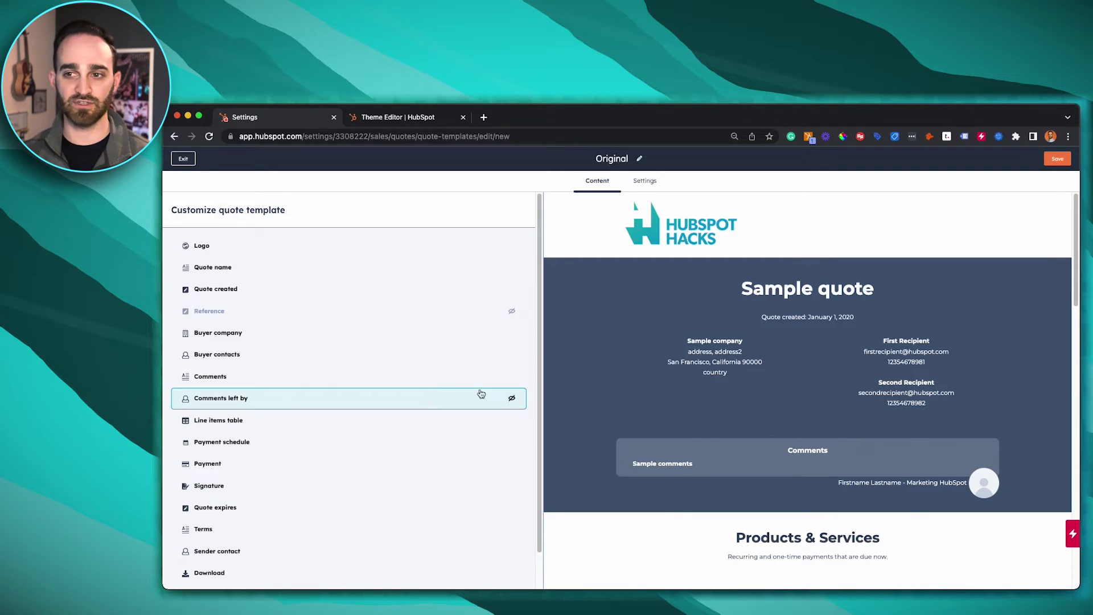
pyautogui.click(512, 401)
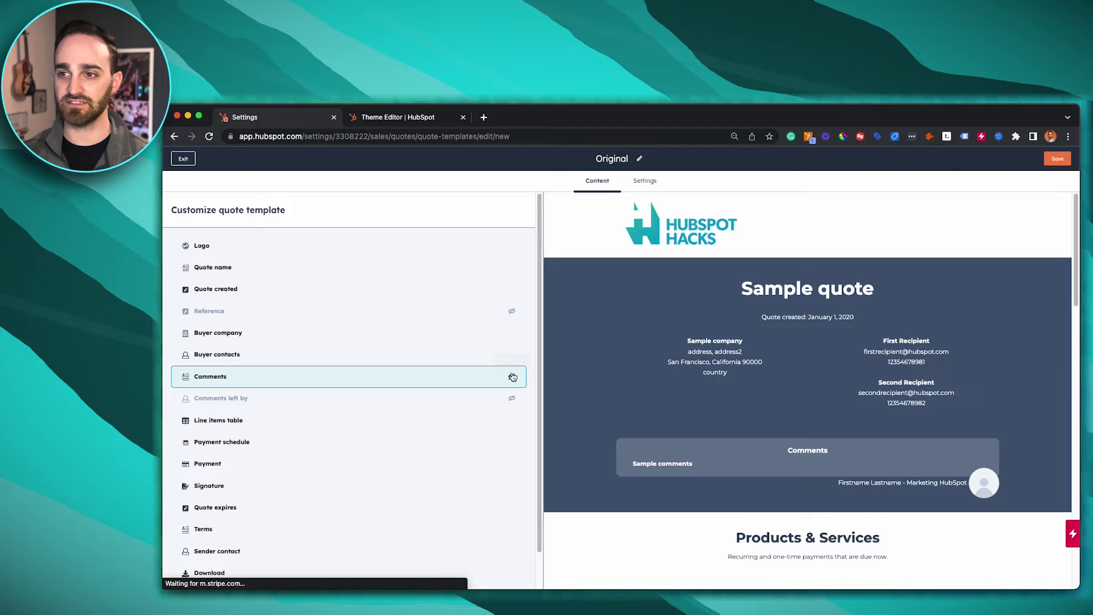
pyautogui.click(512, 379)
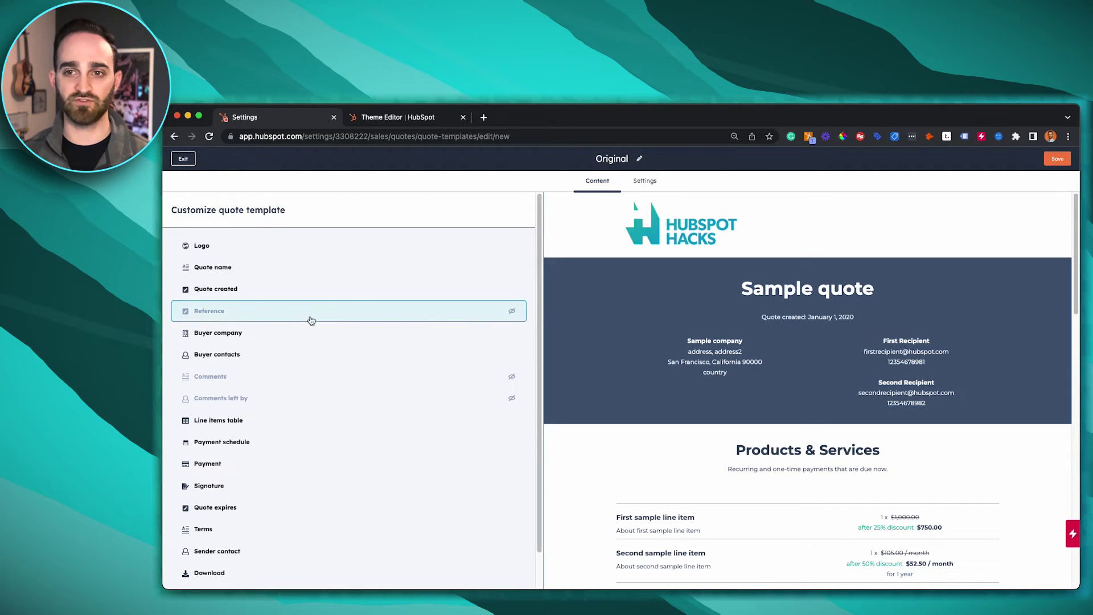
# - Uncheck the buyer company's address details, keeping only the company name
pyautogui.click(296, 337)
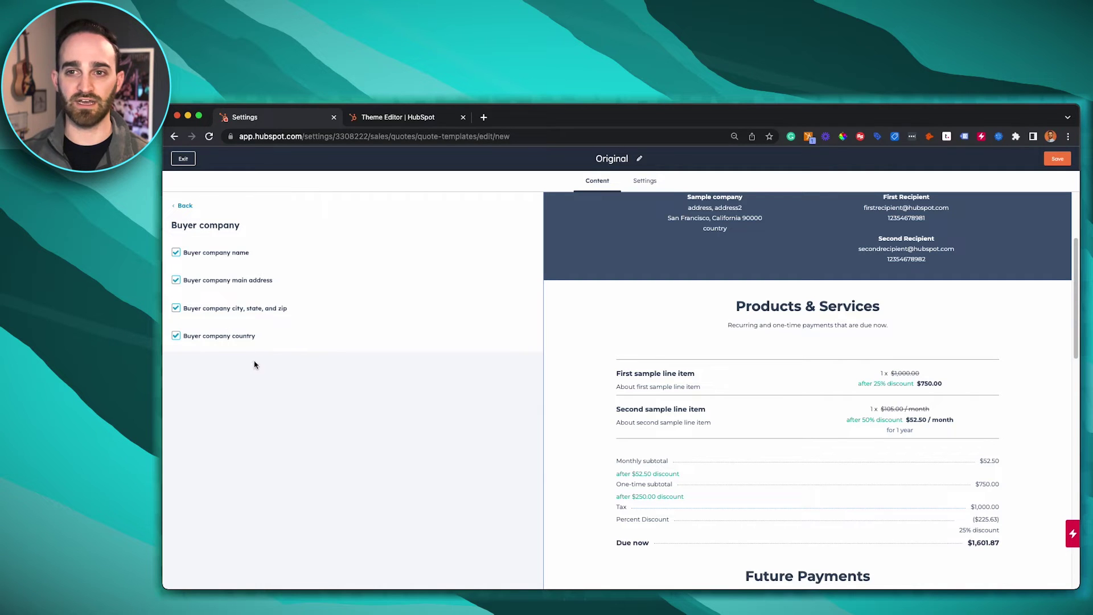
pyautogui.click(230, 282)
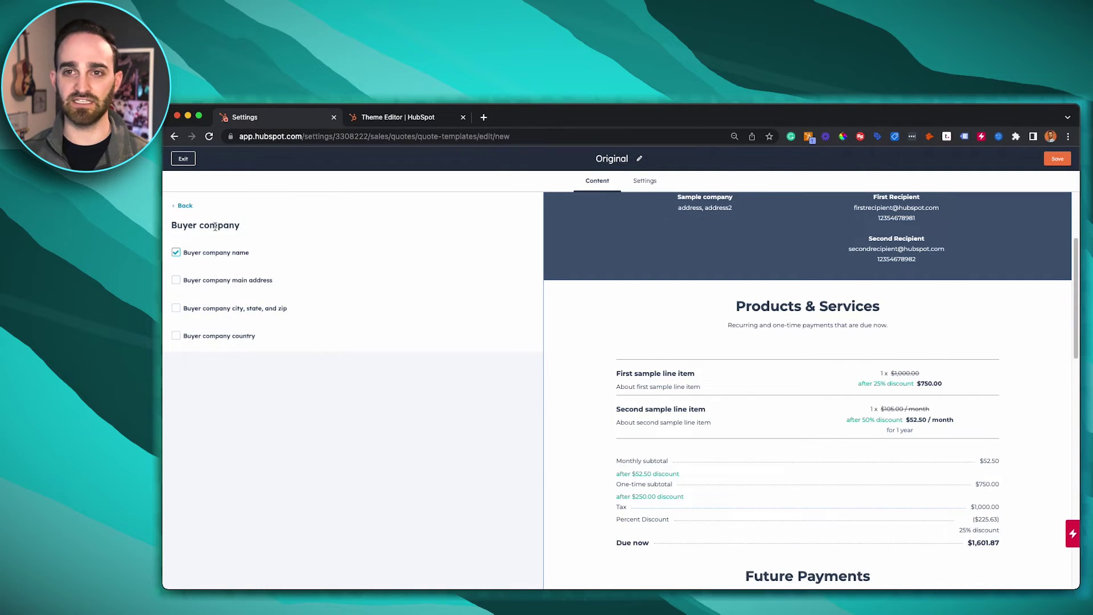
pyautogui.click(186, 206)
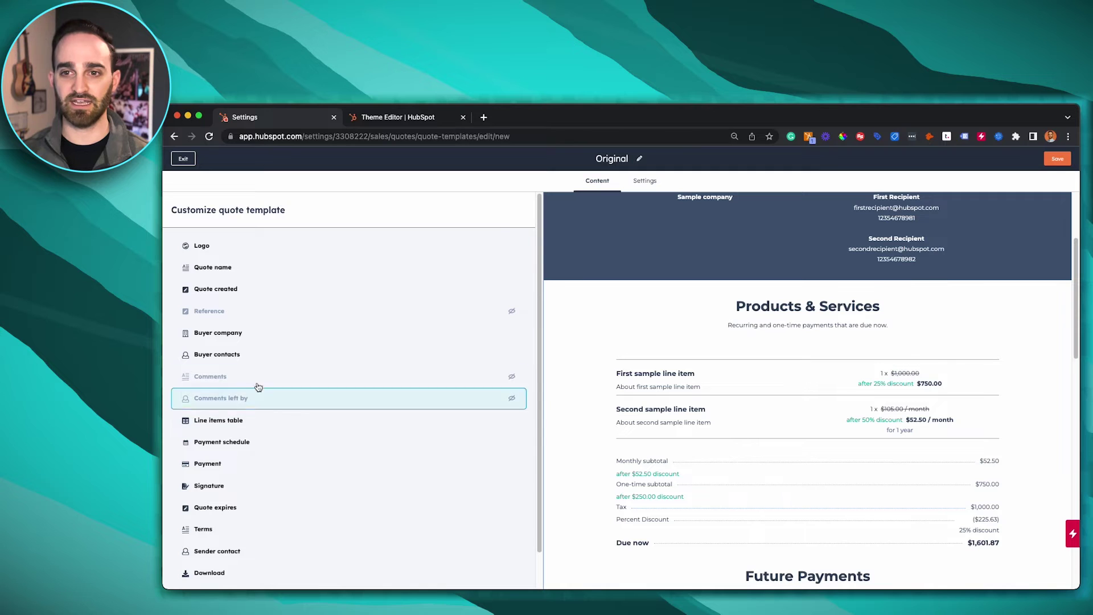
# - Review the Buyer contacts field options, then return to the module list
pyautogui.click(257, 354)
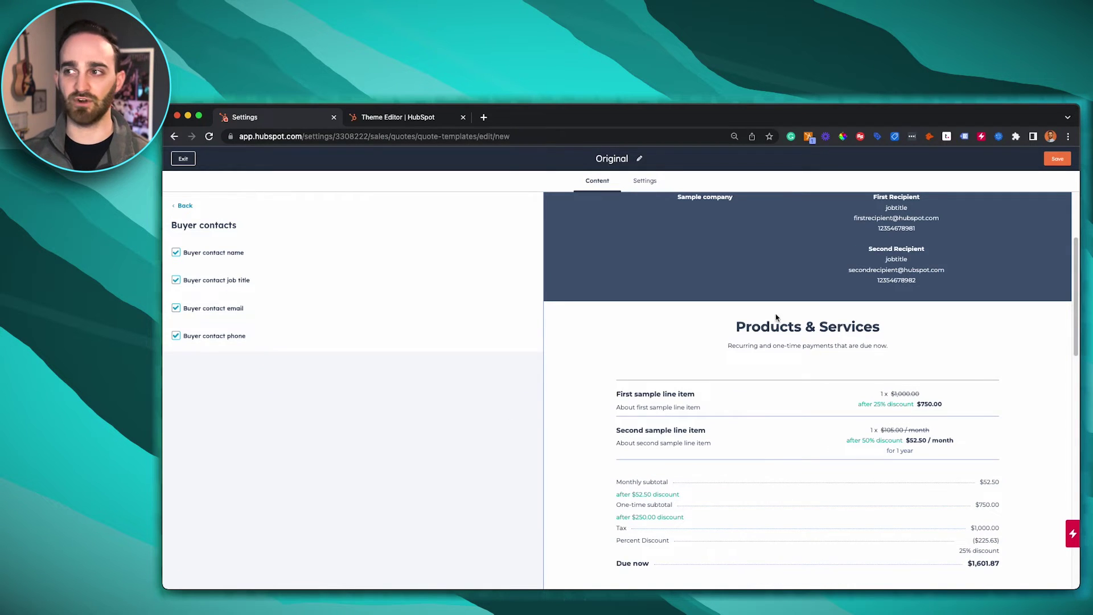
pyautogui.scroll(3, 776, 317)
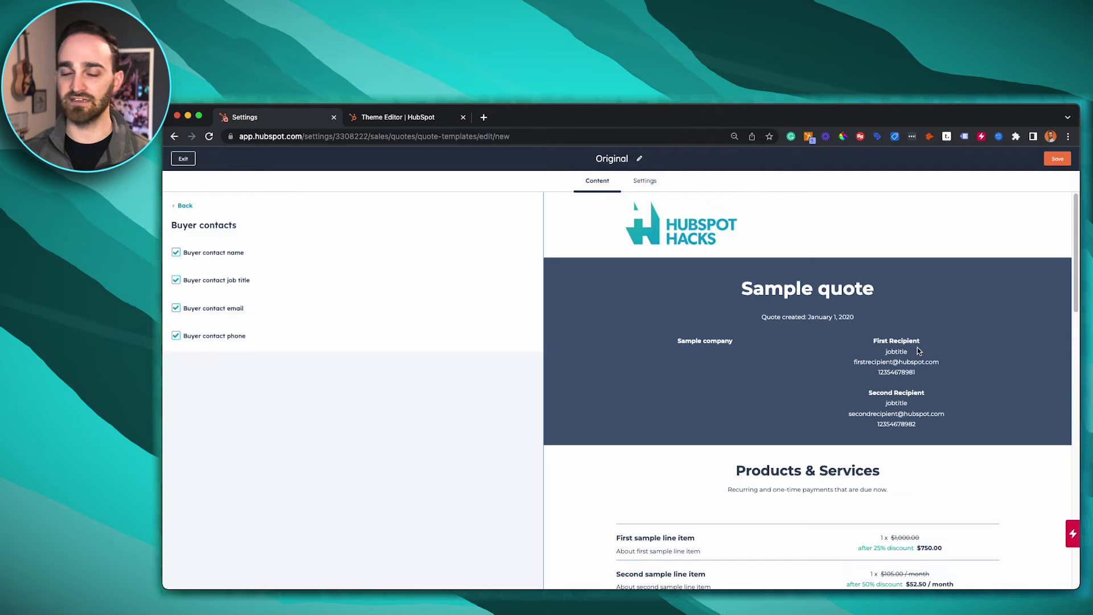
pyautogui.click(183, 206)
# - Review the Signature module's e-signature options, then return to the quote module list
pyautogui.scroll(-1, 429, 359)
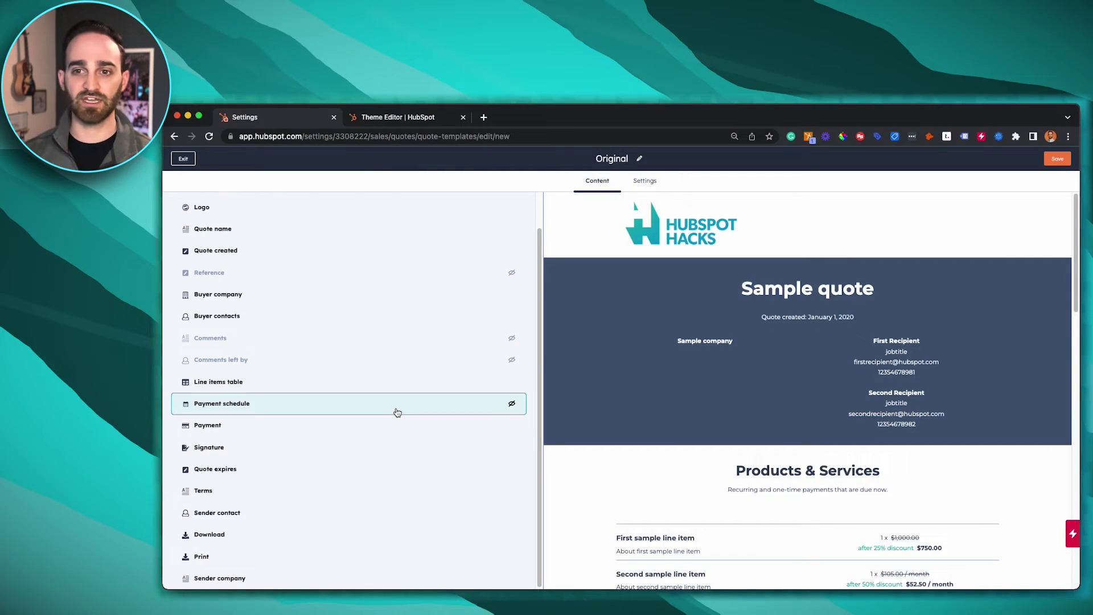
pyautogui.click(328, 449)
pyautogui.click(312, 287)
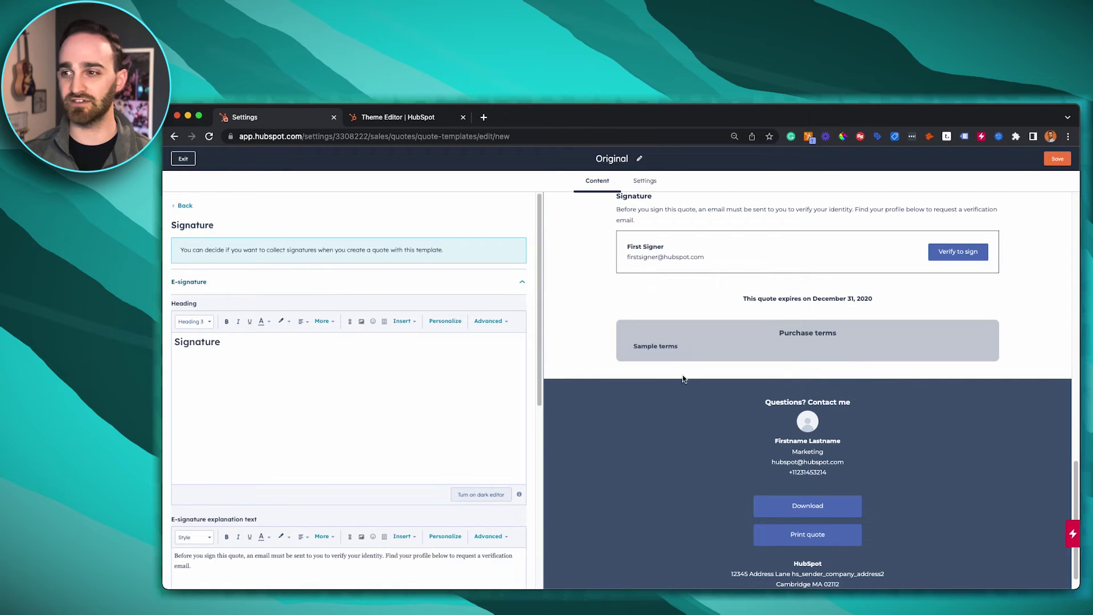
pyautogui.click(186, 206)
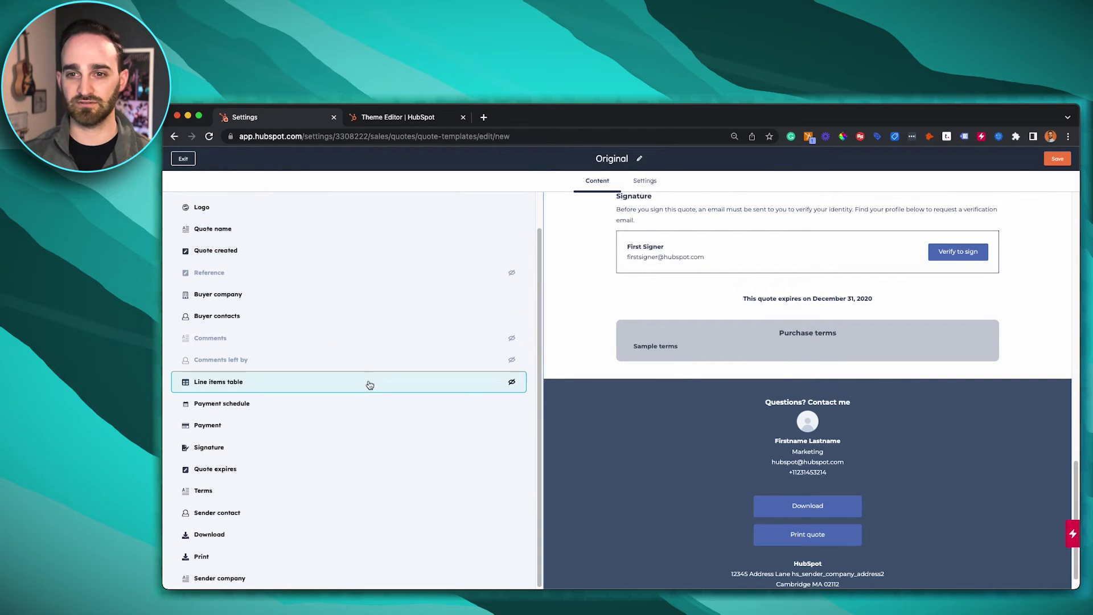
pyautogui.scroll(3, 556, 305)
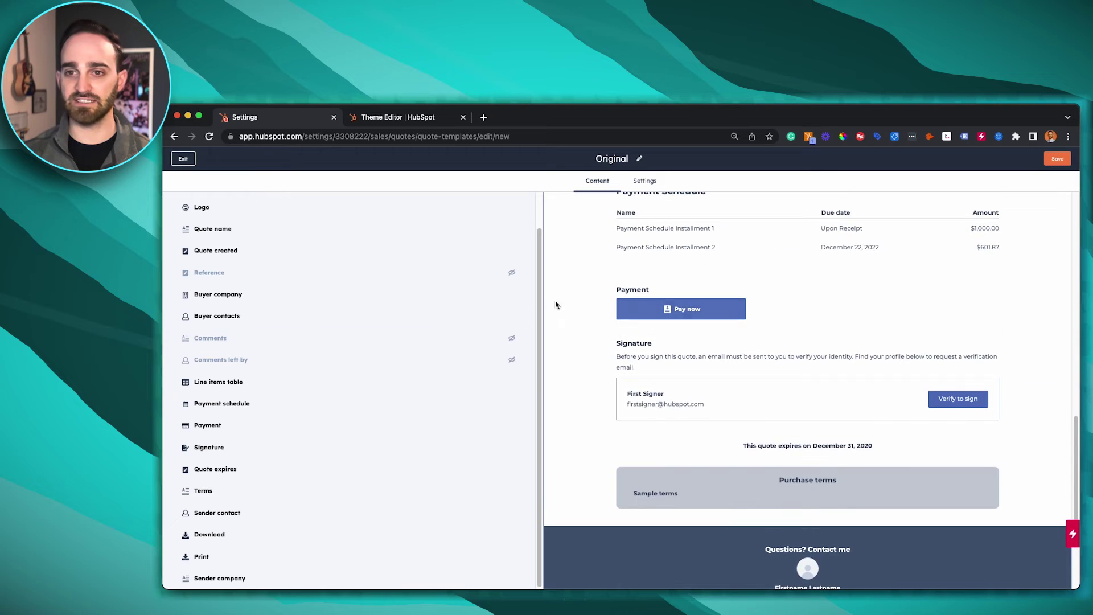
# - Add a 'Billing Frequency' line item column using the Billing frequency property and move it to second place
pyautogui.click(306, 388)
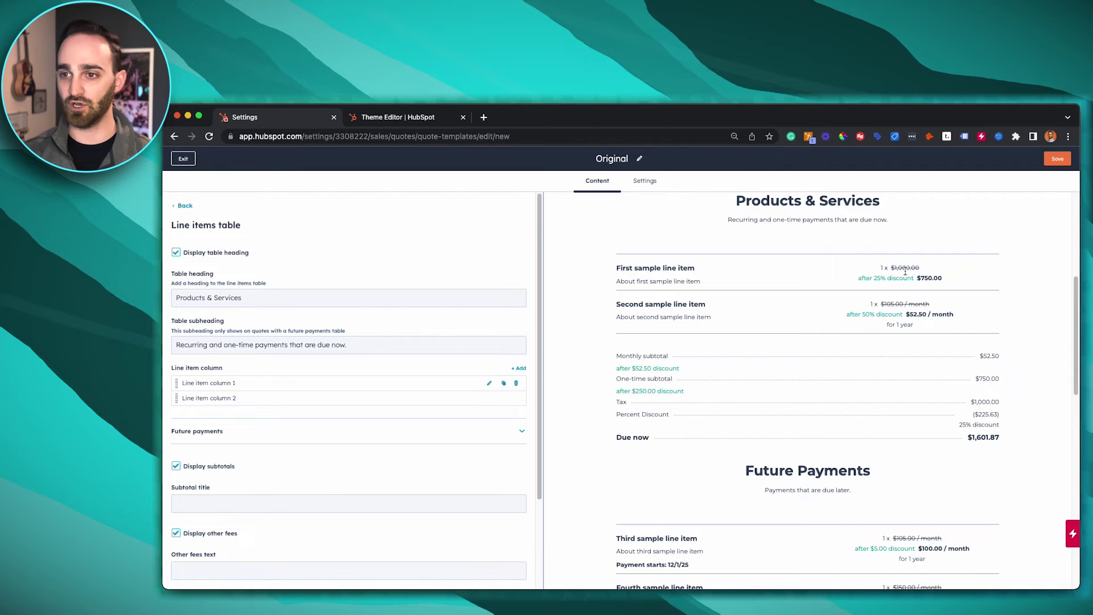
pyautogui.click(520, 370)
pyautogui.click(359, 369)
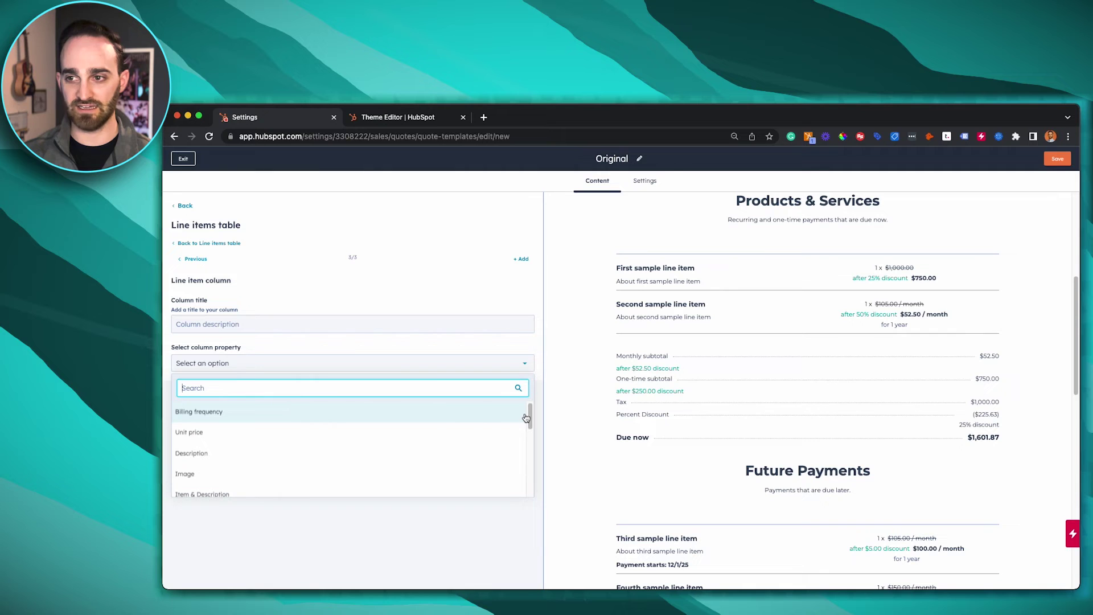
pyautogui.click(357, 412)
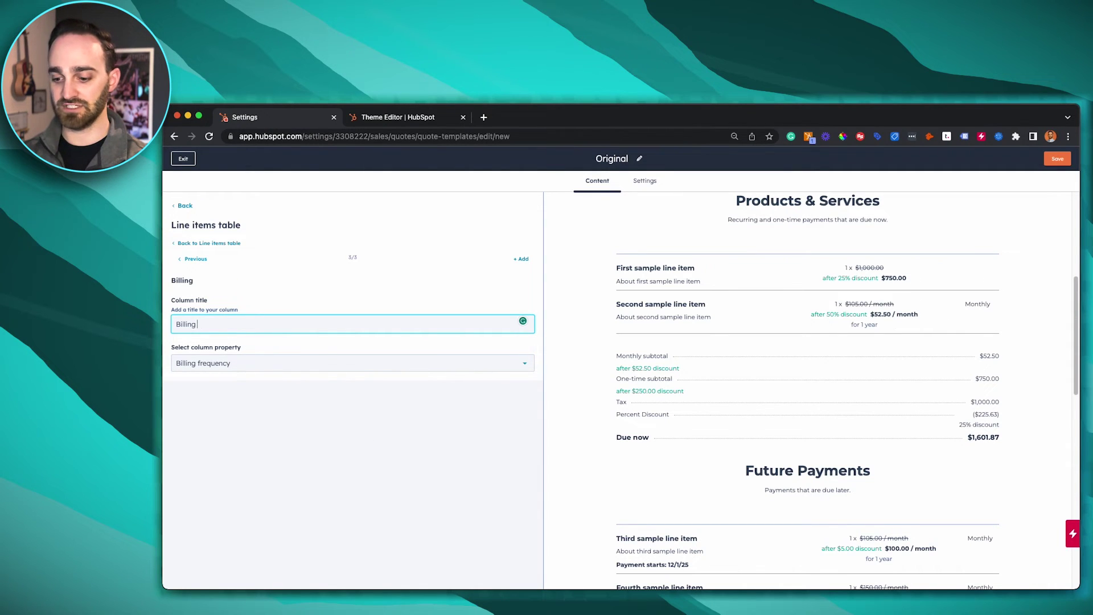
pyautogui.write('Billing Frequency')
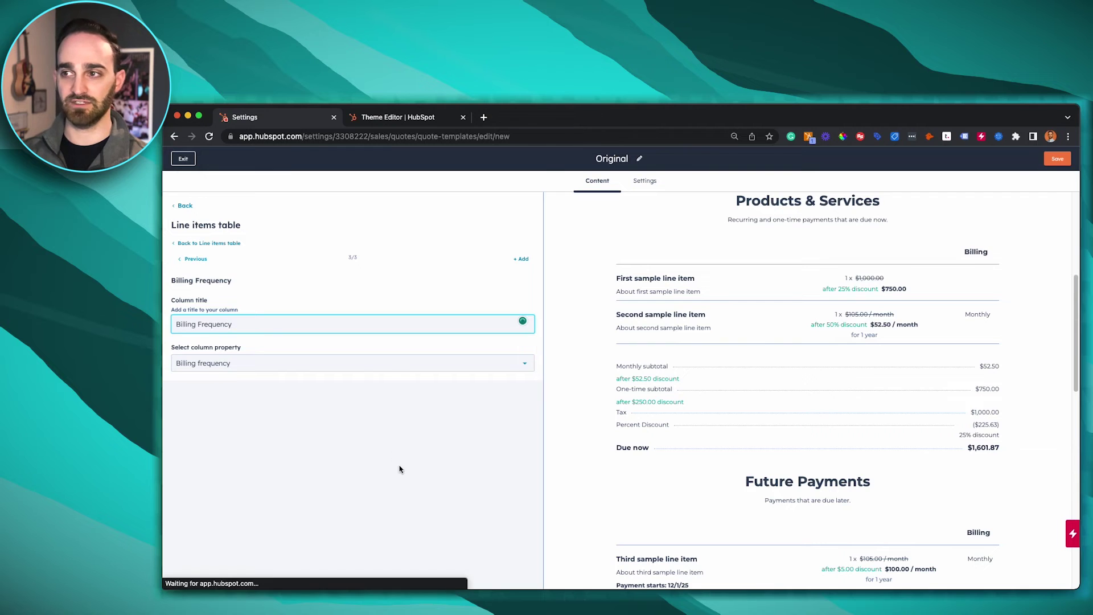
pyautogui.click(193, 259)
pyautogui.click(208, 243)
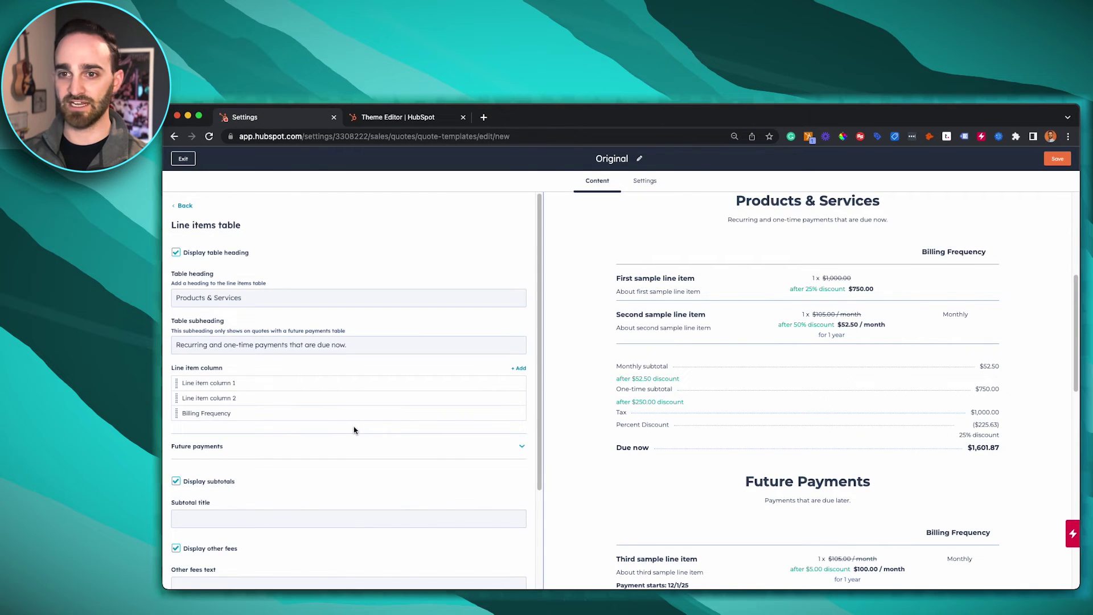
pyautogui.moveTo(177, 416); pyautogui.dragTo(177, 398)
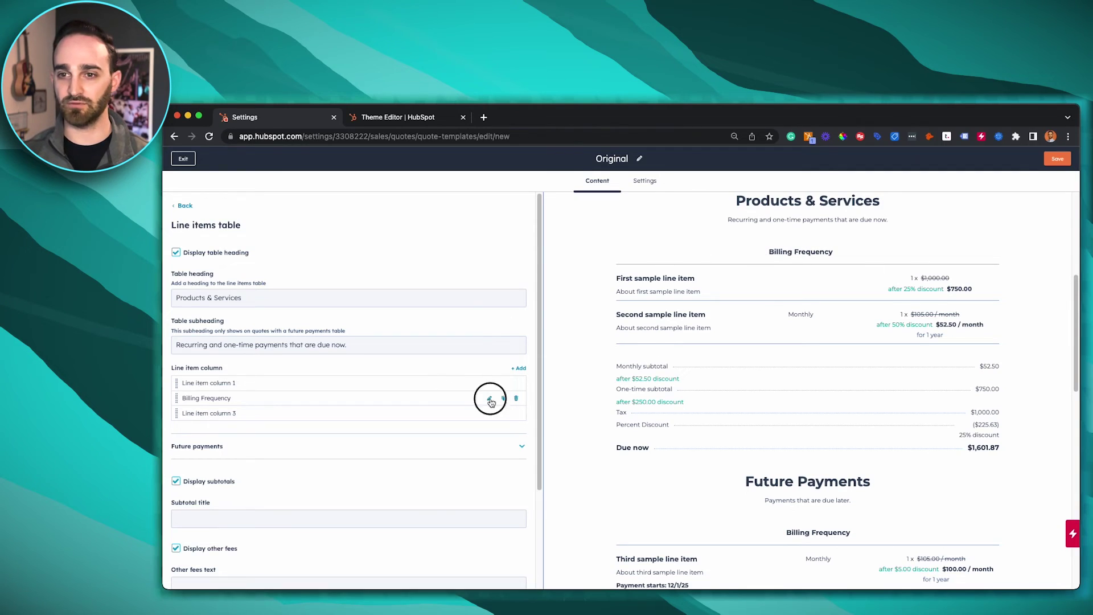
# - Clear the Billing Frequency column's title and turn off Display other fees, removing Tax and Percent Discount
pyautogui.click(490, 400)
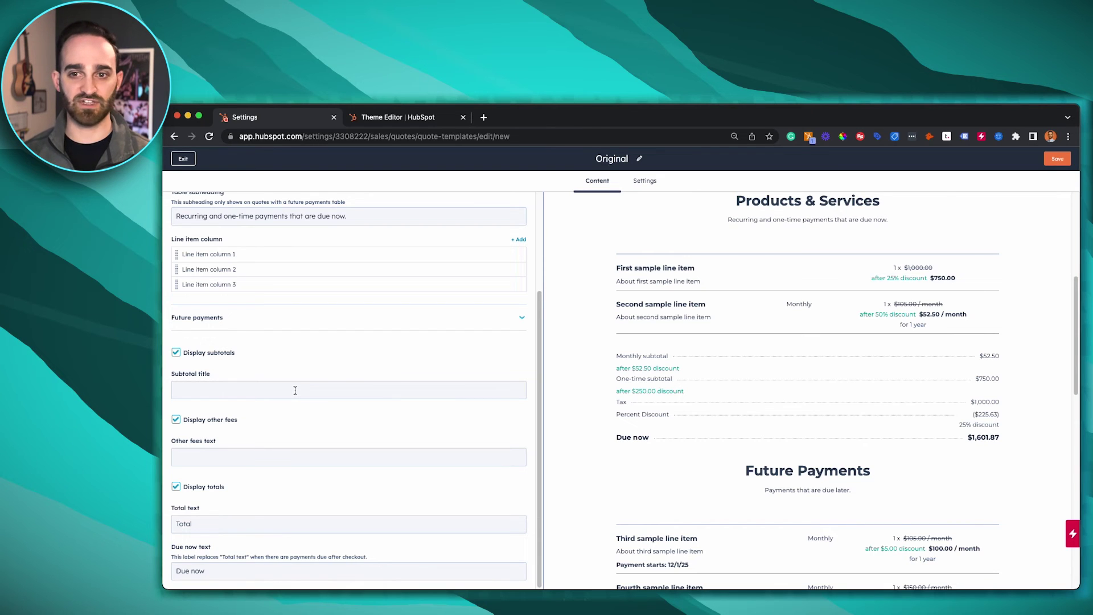
pyautogui.click(176, 420)
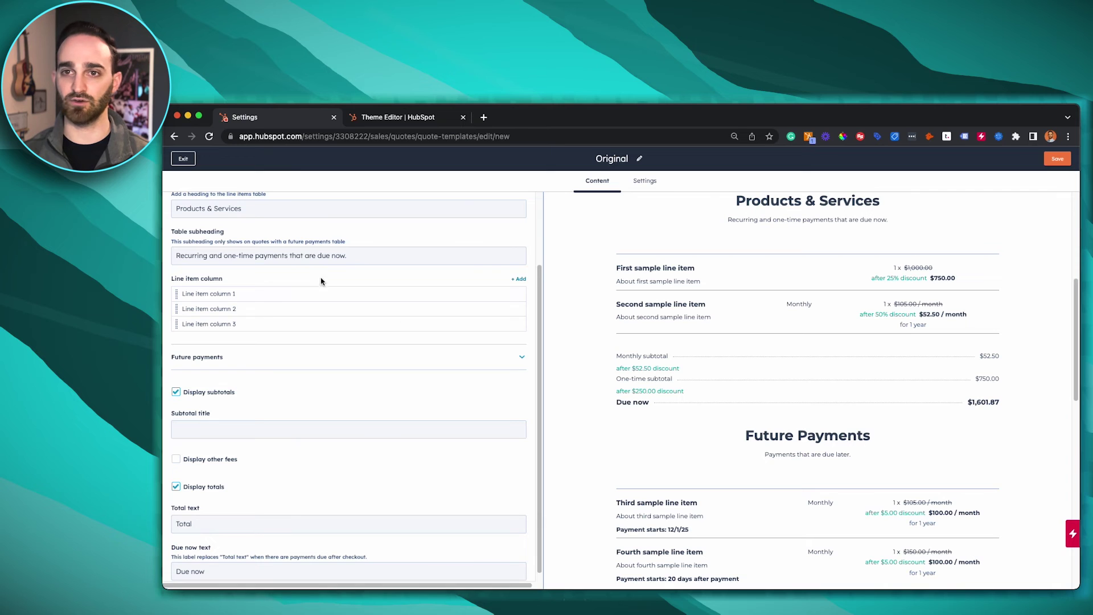
pyautogui.click(239, 271)
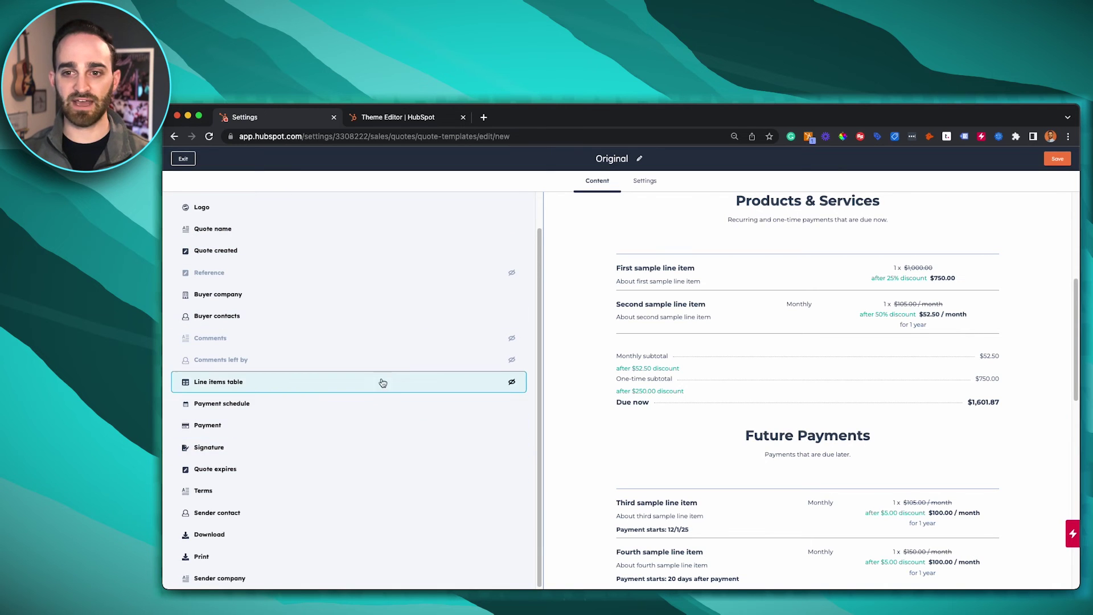
pyautogui.scroll(-6, 764, 449)
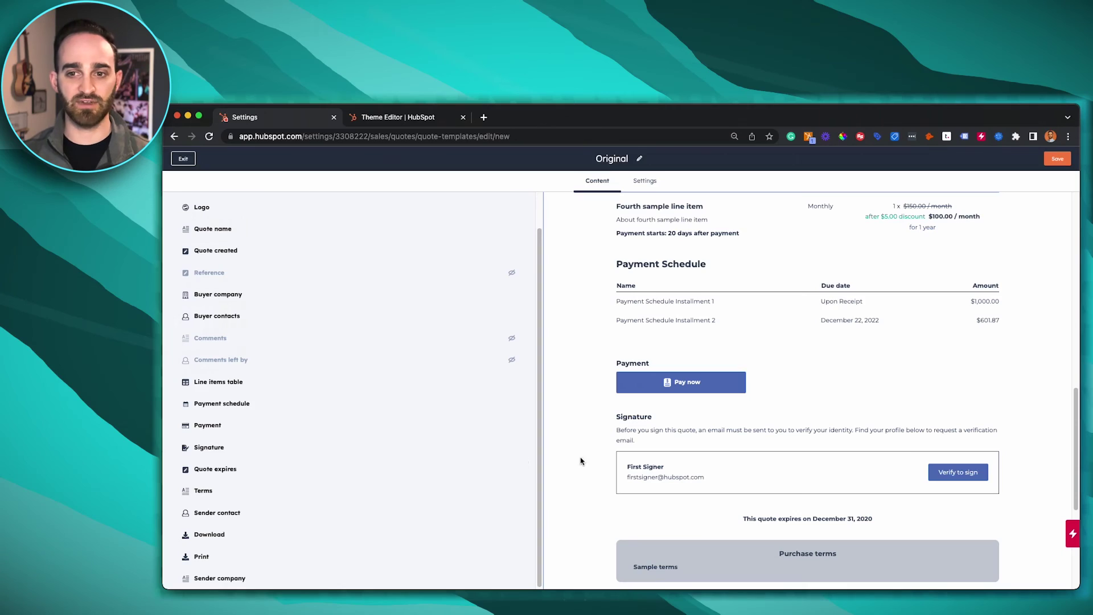
# - Add a 'Quote expires on' line to the Terms followed by the Quote Expiration date token
pyautogui.click(282, 491)
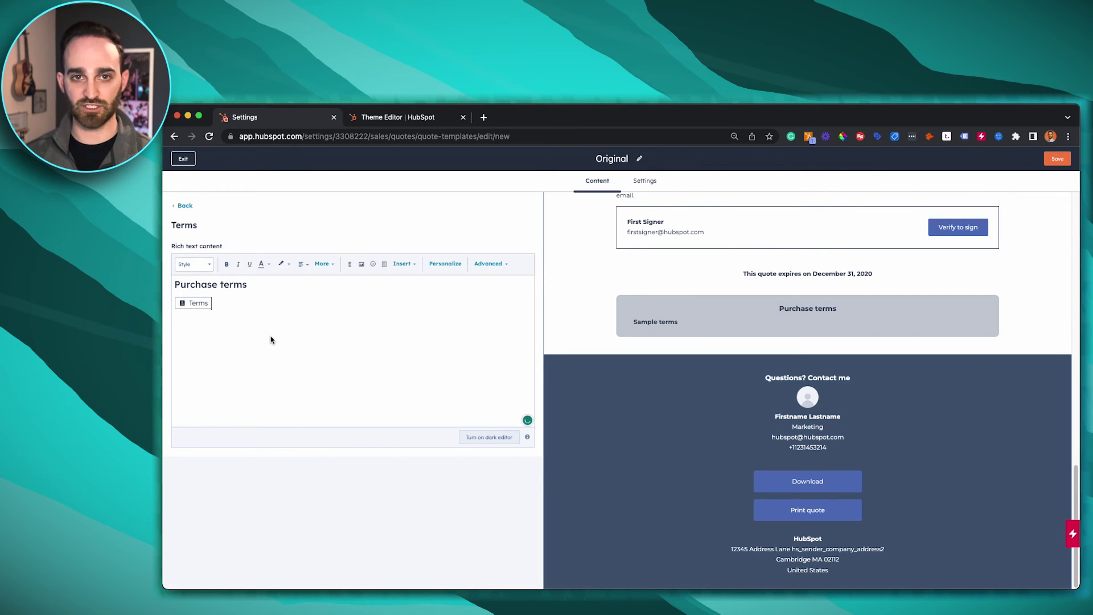
pyautogui.press('Return')
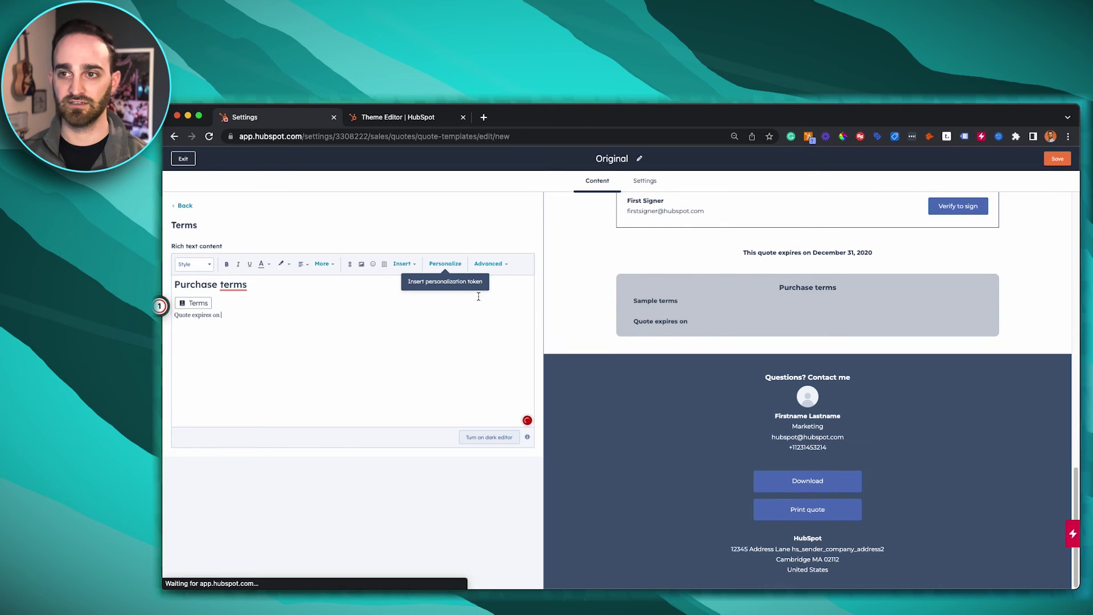
pyautogui.click(452, 265)
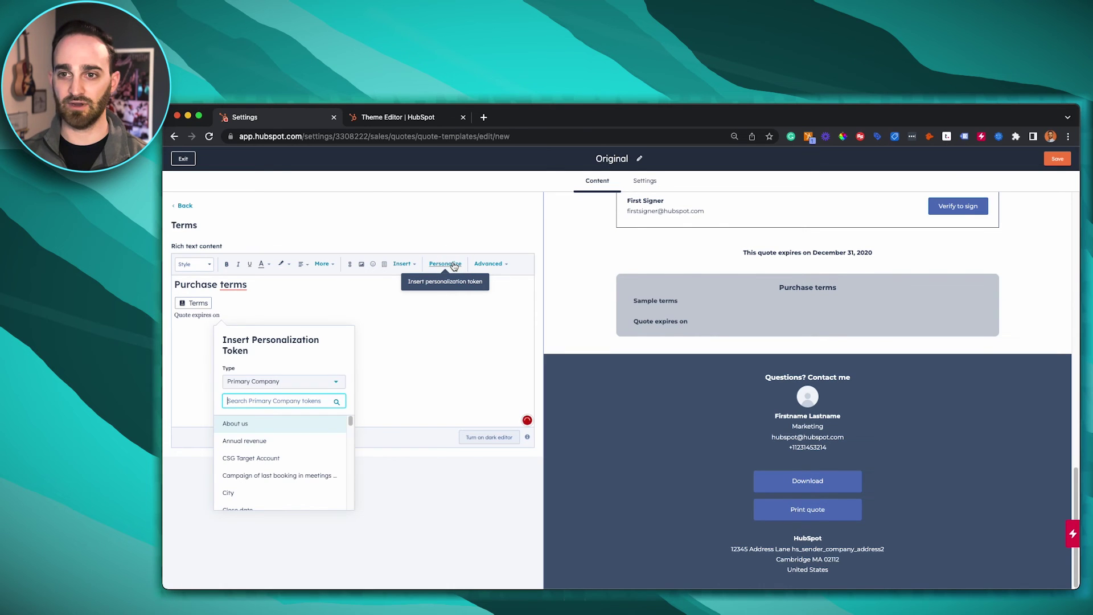
pyautogui.click(327, 387)
pyautogui.moveTo(343, 420); pyautogui.dragTo(341, 462)
pyautogui.click(319, 476)
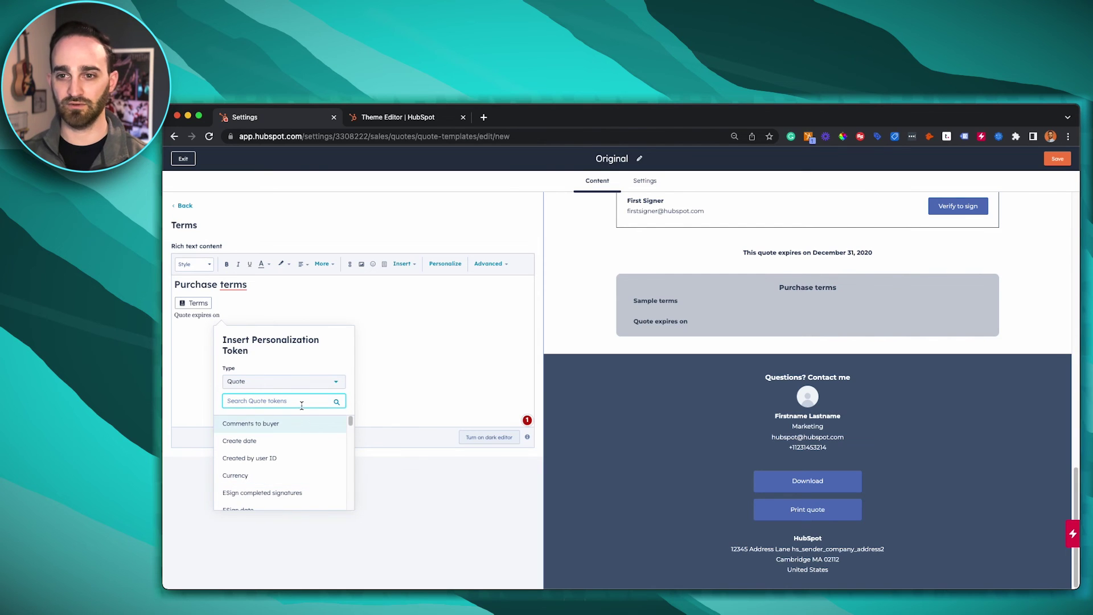
pyautogui.write('expi')
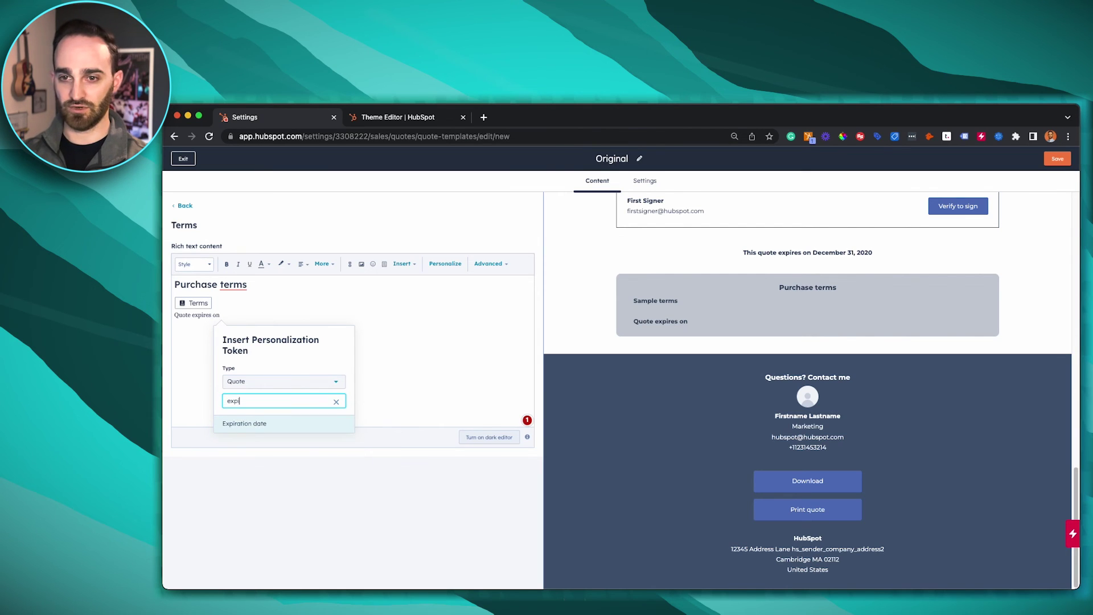
pyautogui.click(250, 424)
pyautogui.click(237, 420)
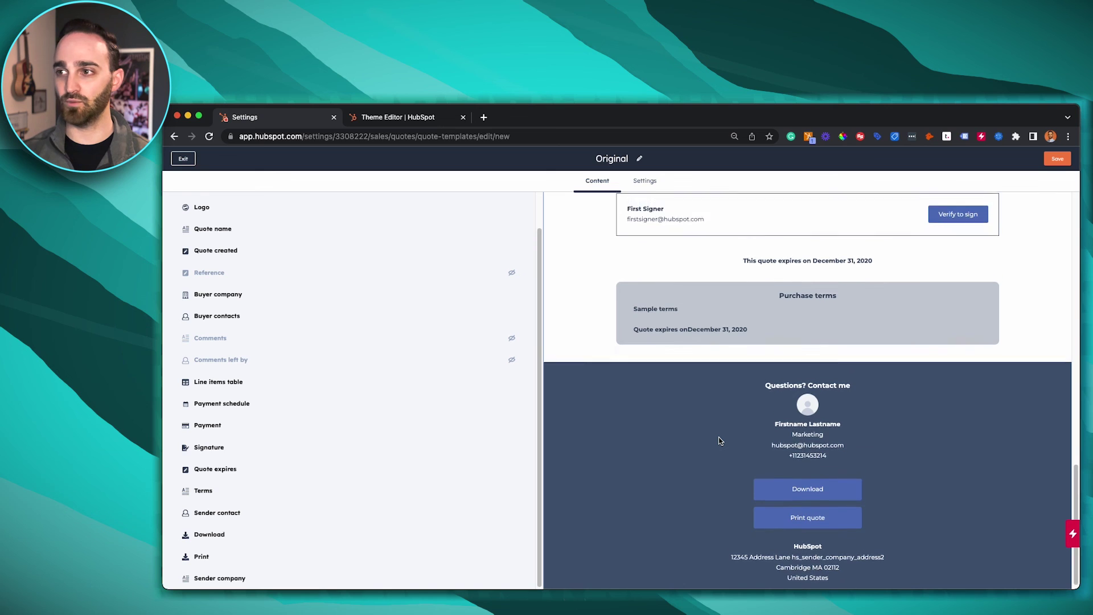
# - Scroll up through the Original template preview to check the finished quote
pyautogui.scroll(2, 719, 440)
pyautogui.scroll(5, 781, 394)
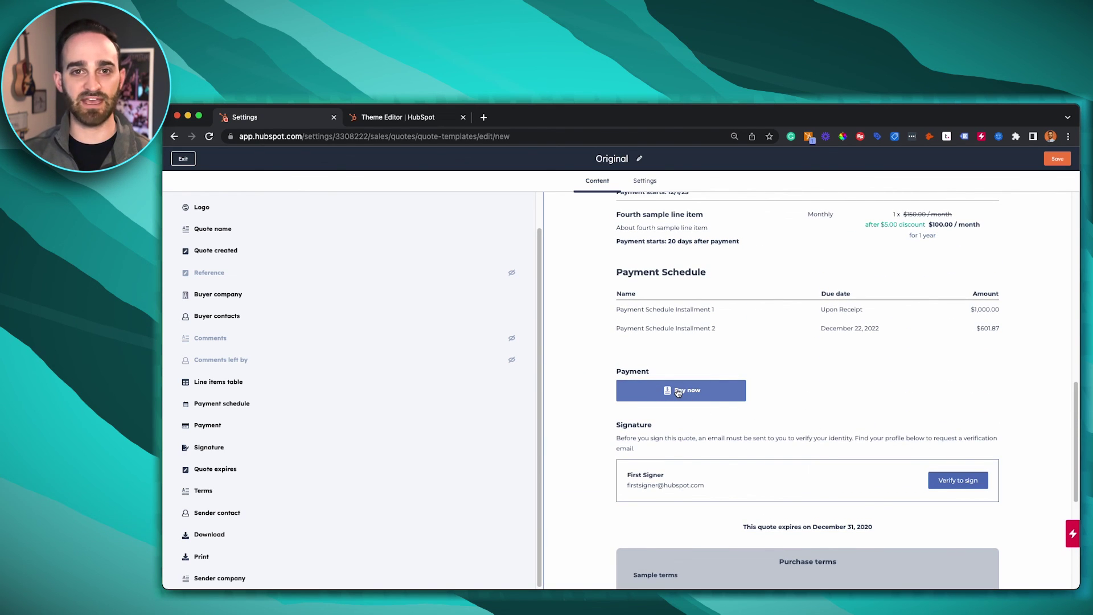
pyautogui.scroll(6, 871, 471)
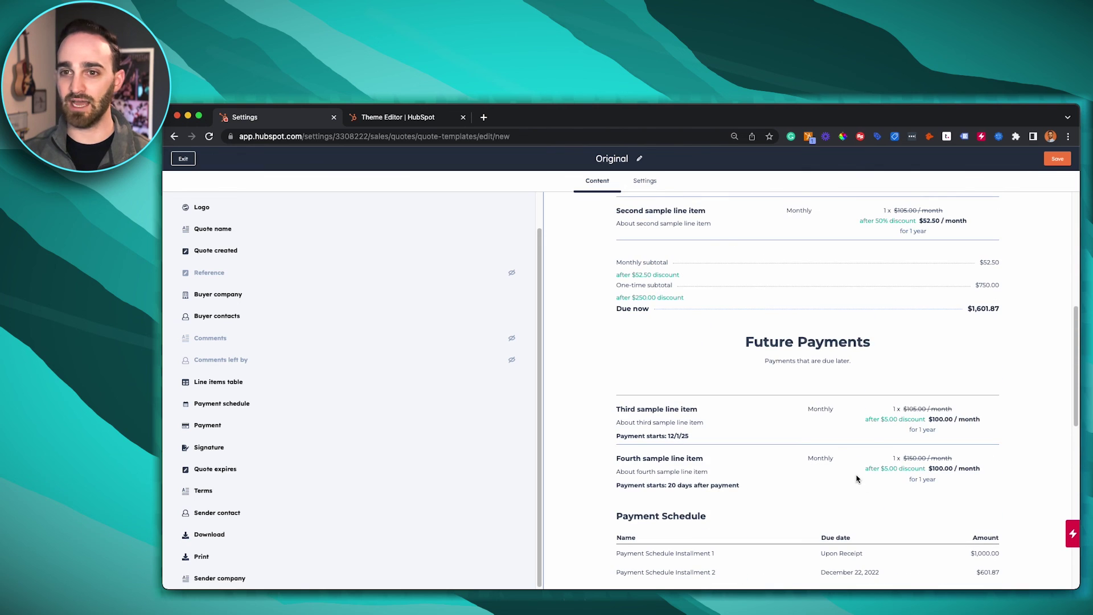
pyautogui.scroll(7, 857, 478)
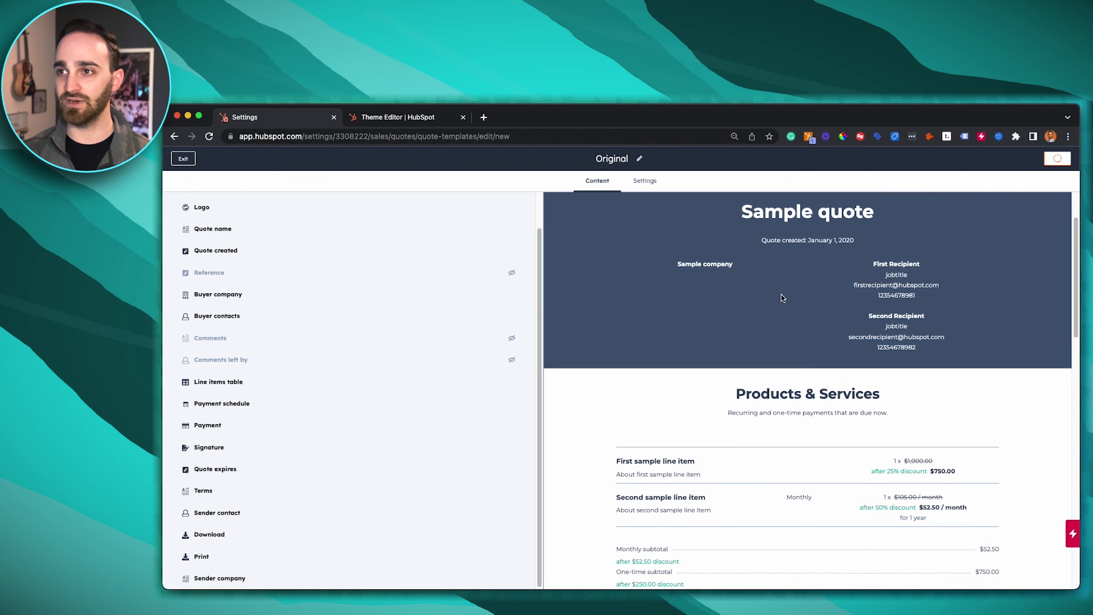